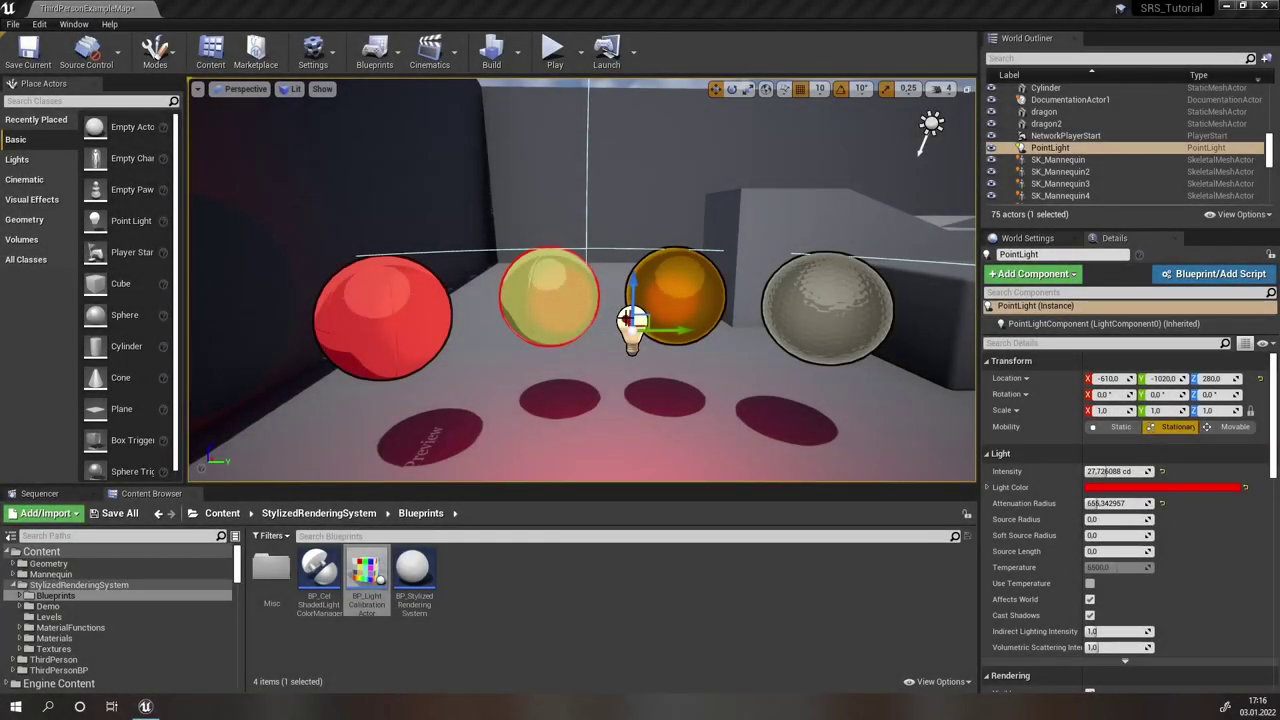
Step: Slide the red point light along the Y axis in front of the row of four spheres
key("s")
right_click_drag(577, 326, 625, 317)
left_click_drag(637, 311, 566, 318)
Step: Set the Dynamic Light Mode of the BP_StylizedRenderingSystem actor to Cel Shaded Lights
right_click_drag(566, 318, 715, 306)
left_click(712, 291)
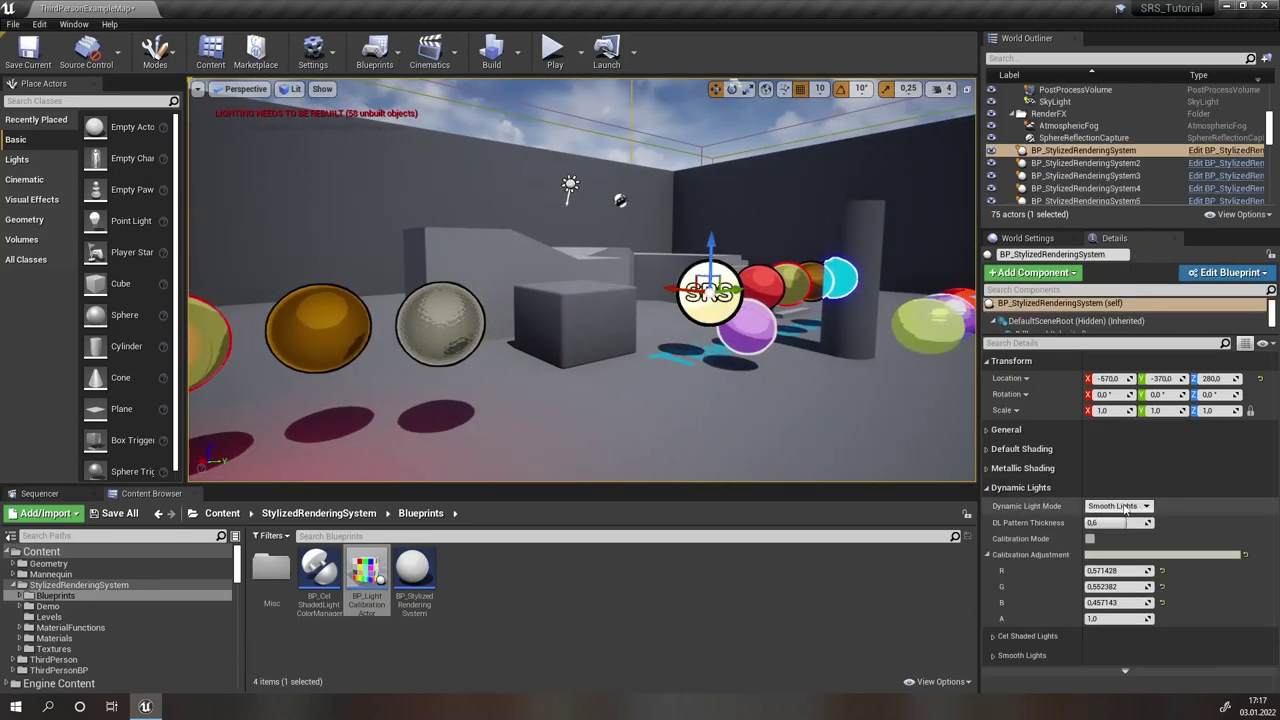
key("f")
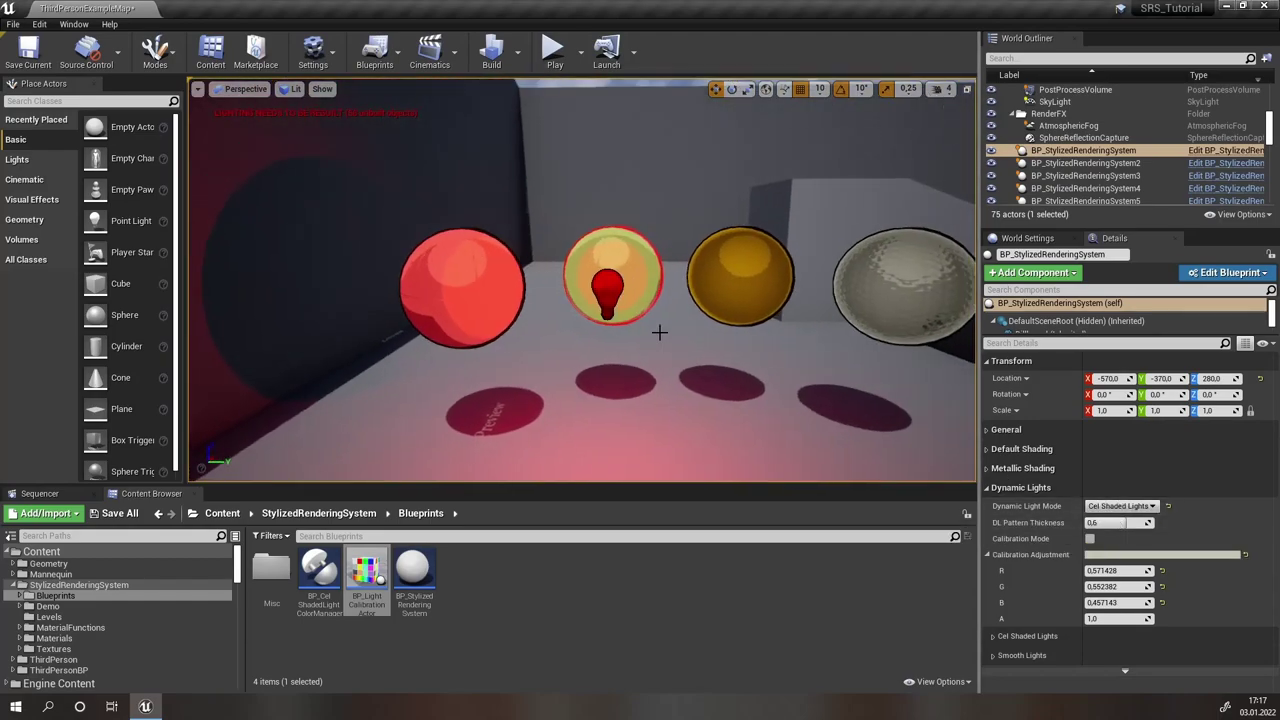
Step: Move the red point light in front of the spheres to X -680 and Y -1040
left_click(632, 320)
left_click_drag(651, 291, 853, 299)
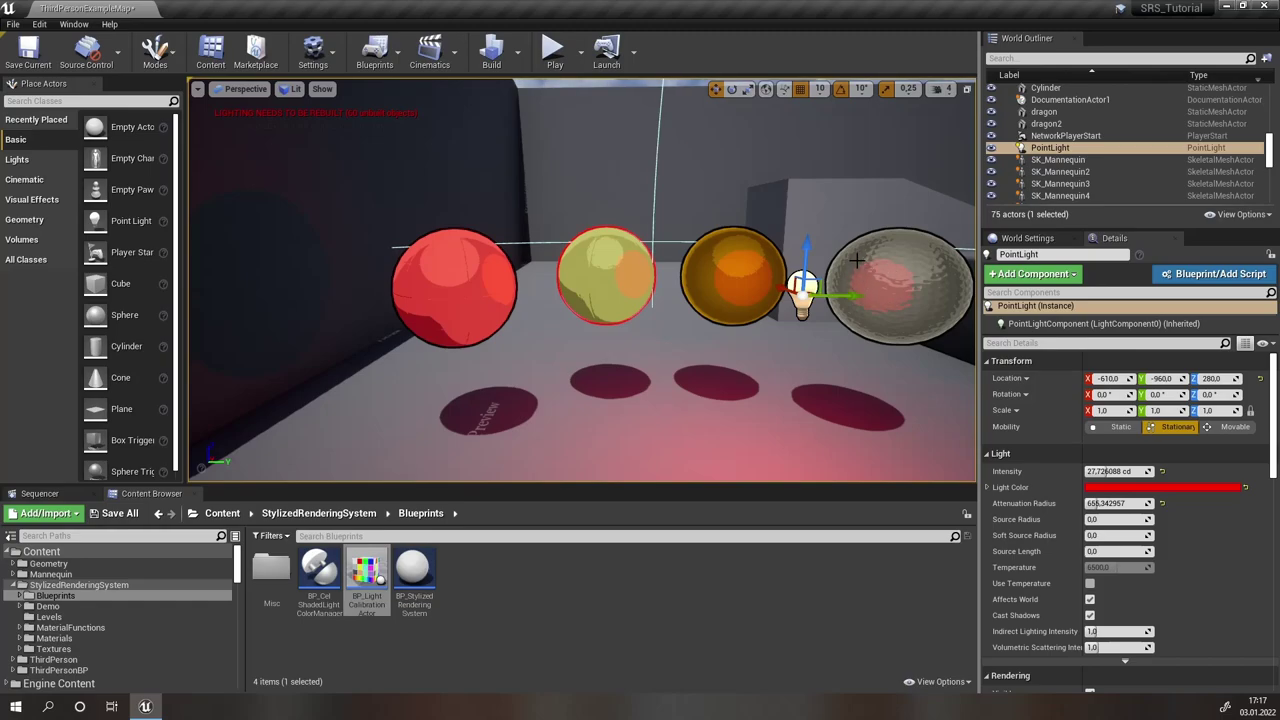
left_click_drag(831, 296, 707, 320)
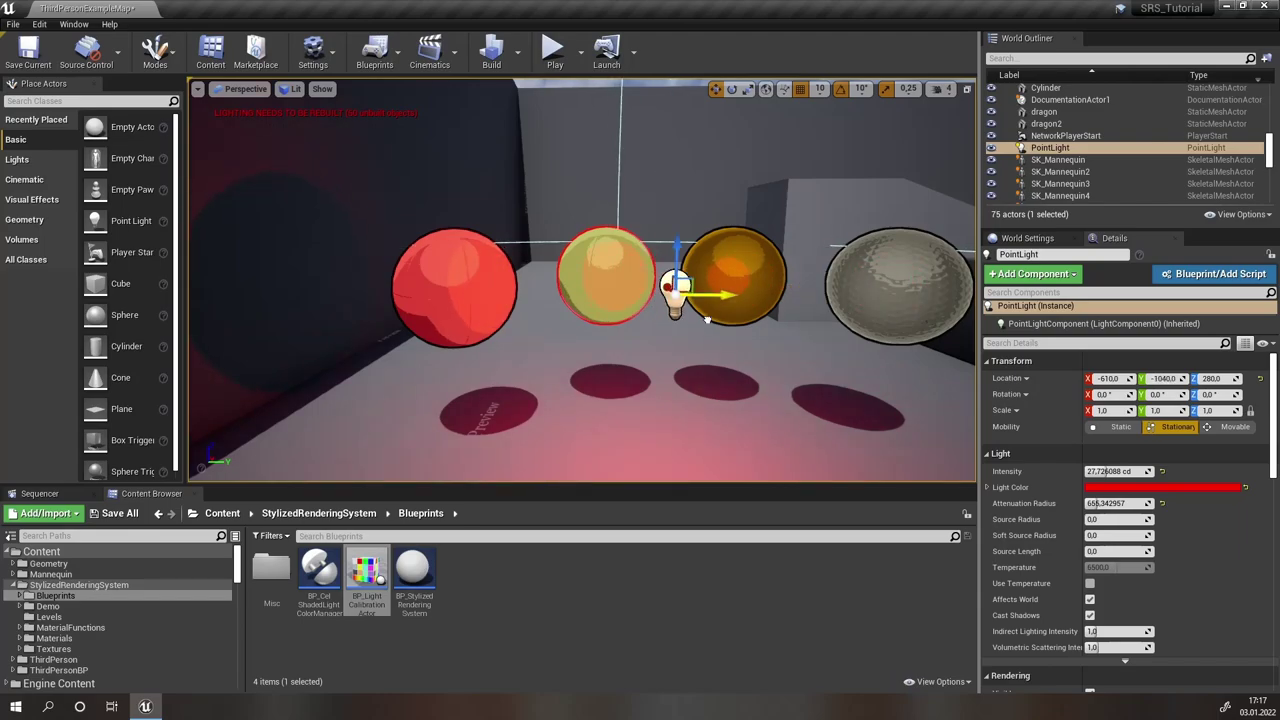
key("s")
right_click_drag(676, 321, 730, 321)
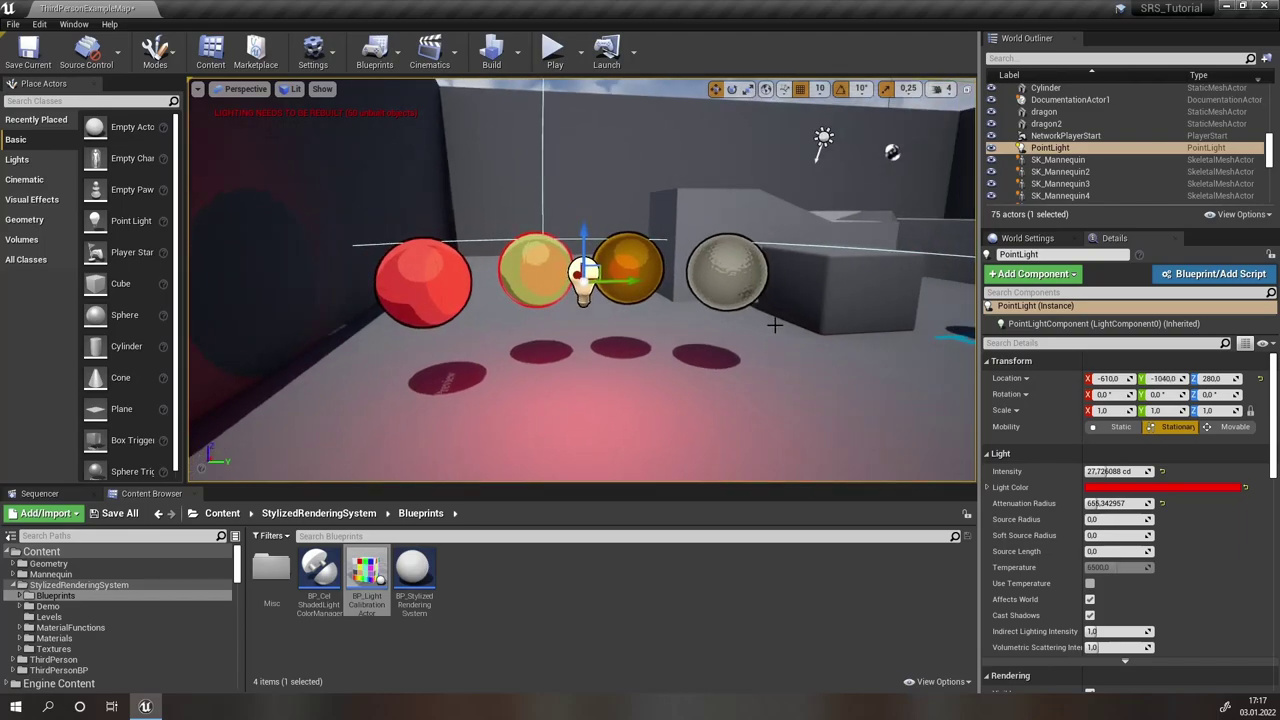
left_click_drag(774, 324, 862, 290)
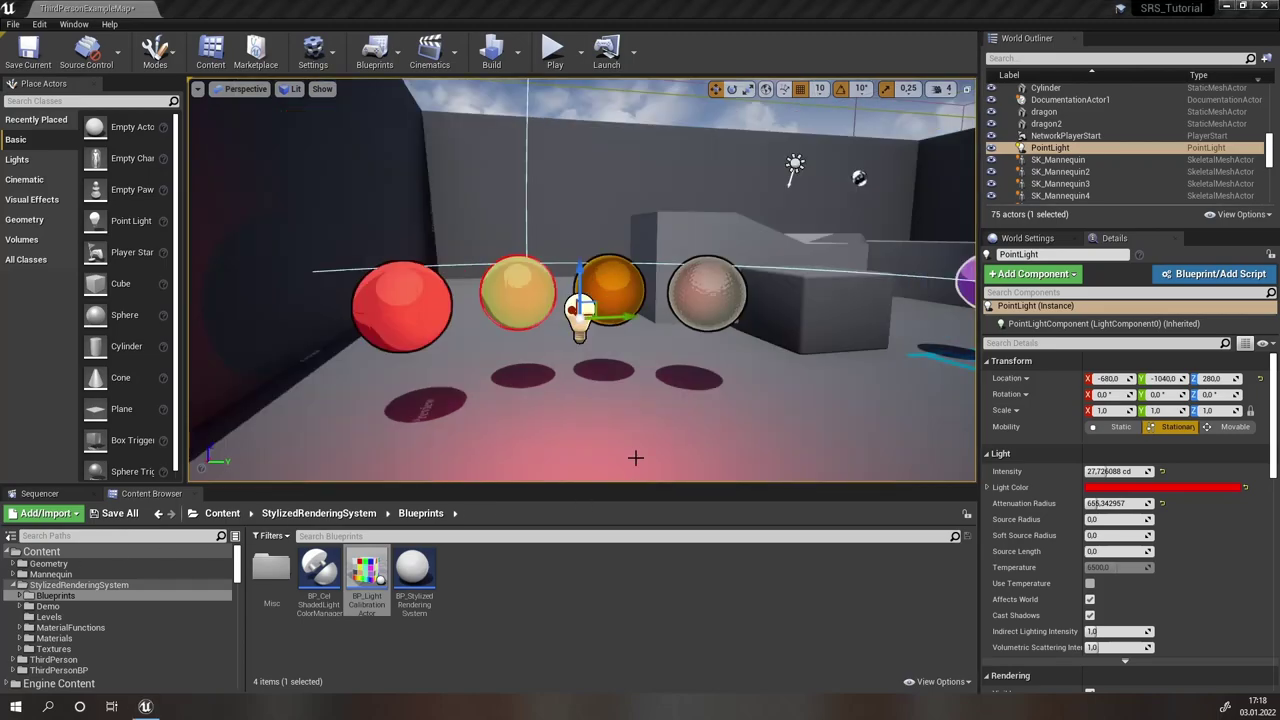
Step: Duplicate the red point light to Y -910, Z 400 behind the spheres and colour the copy magenta
right_click_drag(614, 406, 624, 434)
left_click_drag(664, 349, 760, 146, "alt")
left_click(1160, 487)
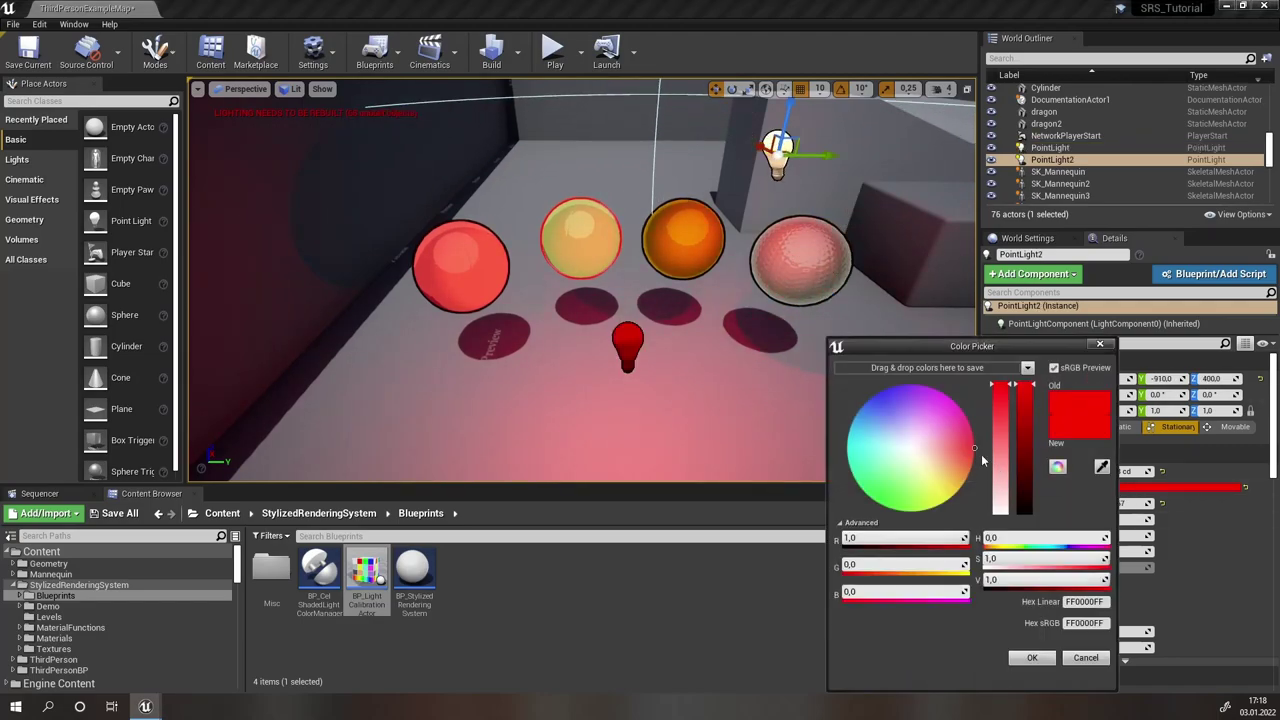
left_click_drag(967, 440, 960, 372)
left_click(1032, 657)
Step: Duplicate the magenta light along Y to behind the red sphere and colour the copy turquoise (R 0,0, G 1,0, B 0,545745)
left_click_drag(825, 155, 532, 155, "alt")
left_click(1181, 487)
left_click_drag(930, 470, 913, 478)
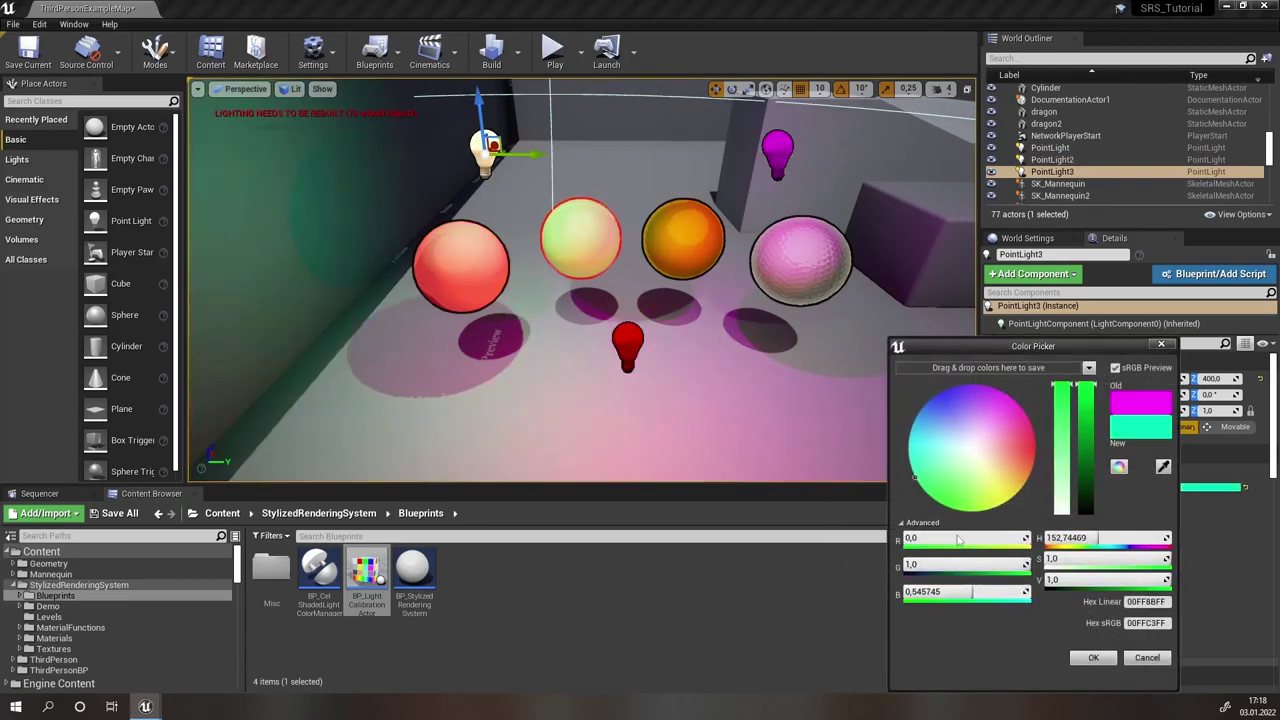
left_click(1093, 657)
left_click_drag(532, 155, 416, 155)
Step: Duplicate the turquoise light to X -630, Y -1260, Z 230 and colour the copy yellow (sRGB FFCC00FF)
left_click_drag(362, 108, 405, 327, "alt")
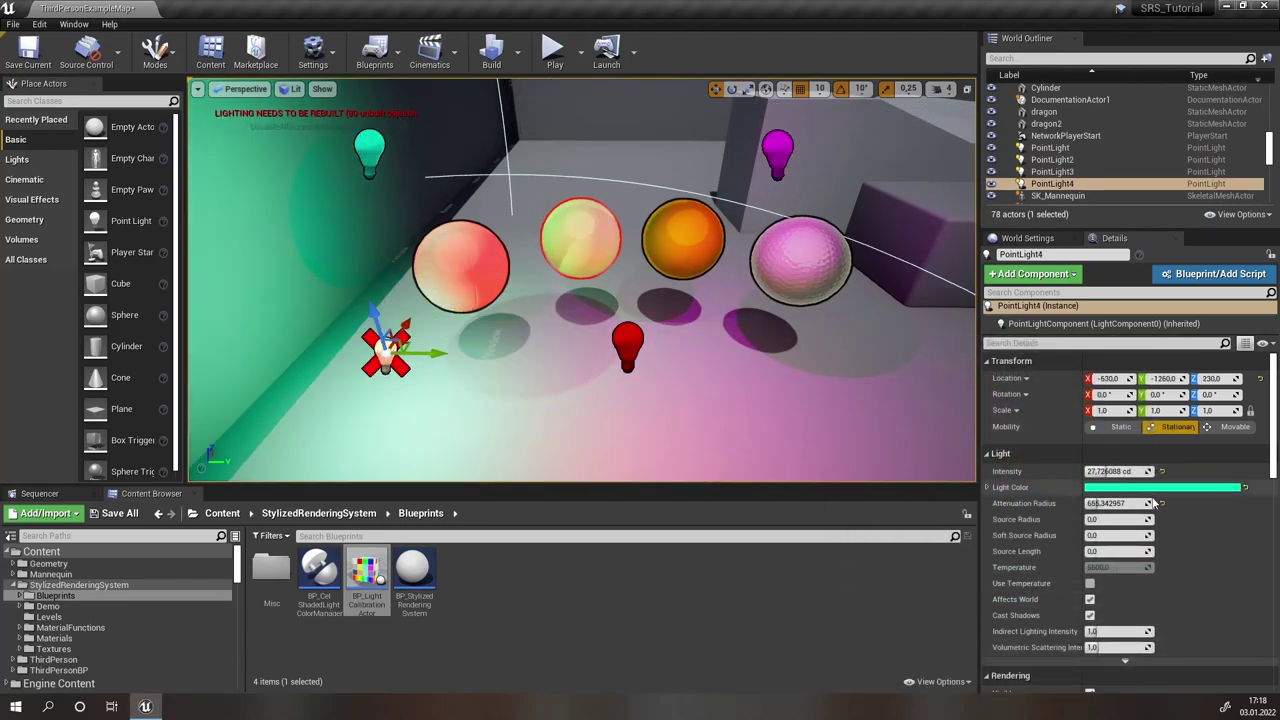
left_click(1165, 487)
left_click_drag(974, 468, 988, 492)
left_click(1051, 657)
Step: Duplicate the yellow light along the Y axis to Y -760 and colour the copy cyan
left_click_drag(428, 353, 962, 351, "alt")
left_click(1165, 487)
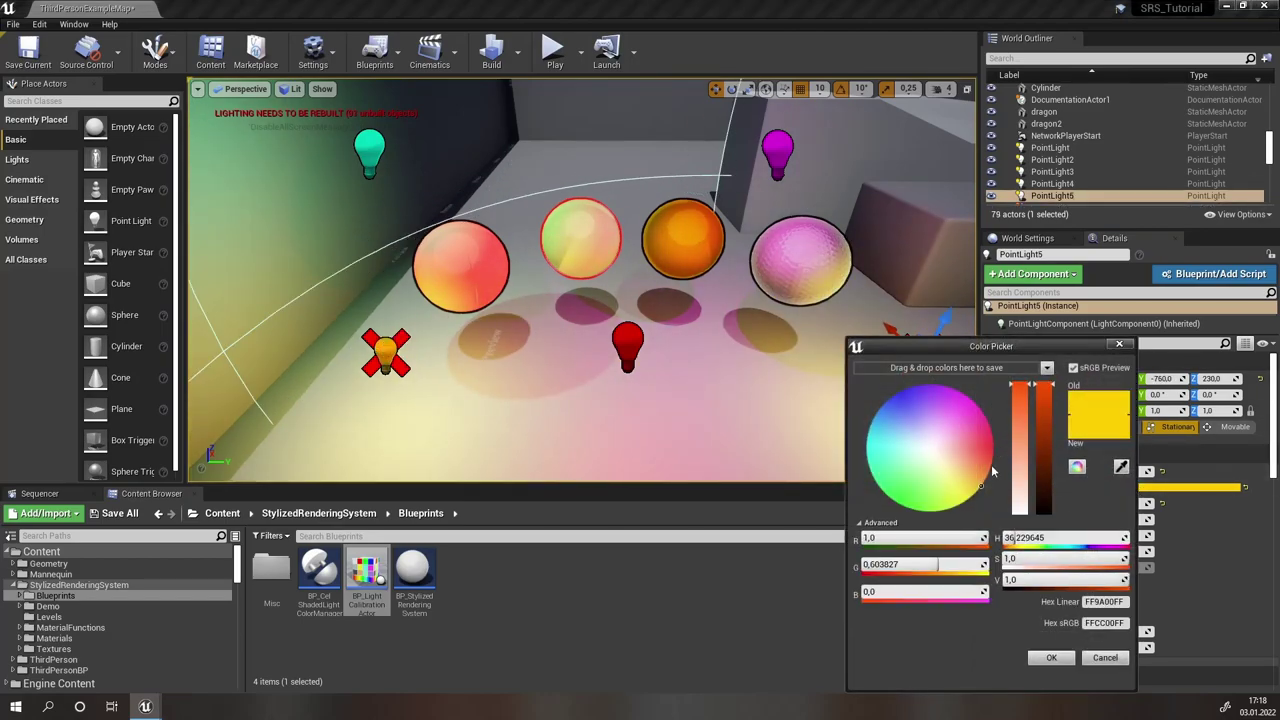
left_click_drag(978, 474, 872, 428)
left_click(1054, 657)
Step: Lower the red point light in front of the spheres to Z 230
mouse_move(640, 340)
right_mouse_down()
mouse_move(636, 290)
mouse_move(636, 340)
right_mouse_up()
left_click(618, 300)
left_click_drag(619, 274, 620, 308)
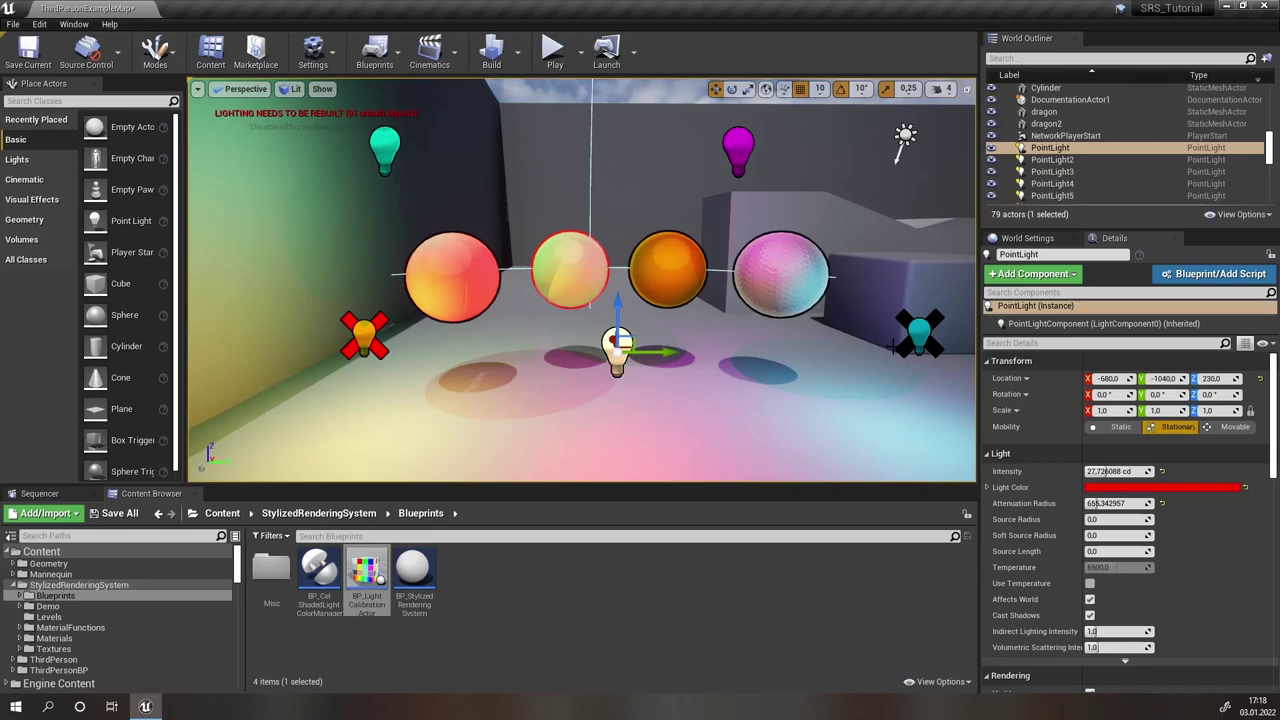
Step: Examine the spheres under the coloured lights and the Dynamic Lights settings of the BP_StylizedRenderingSystem actor
right_click_drag(809, 331, 807, 330)
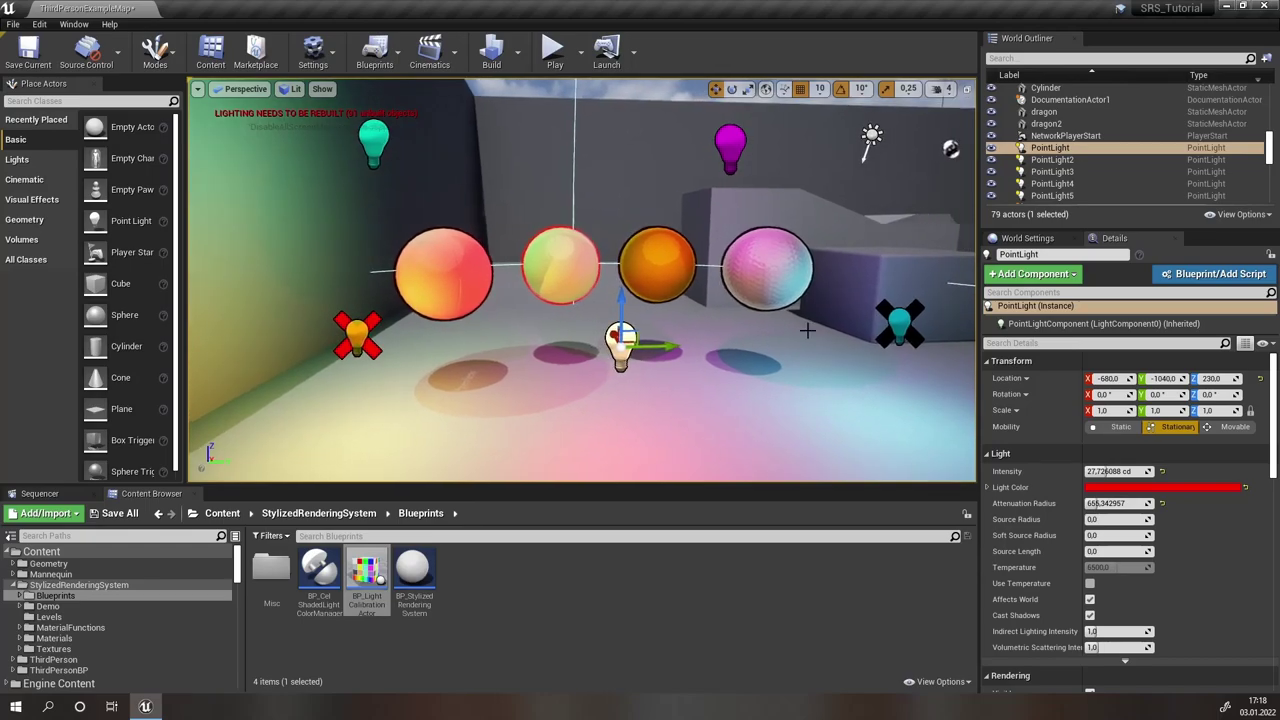
right_click_drag(735, 176, 757, 179)
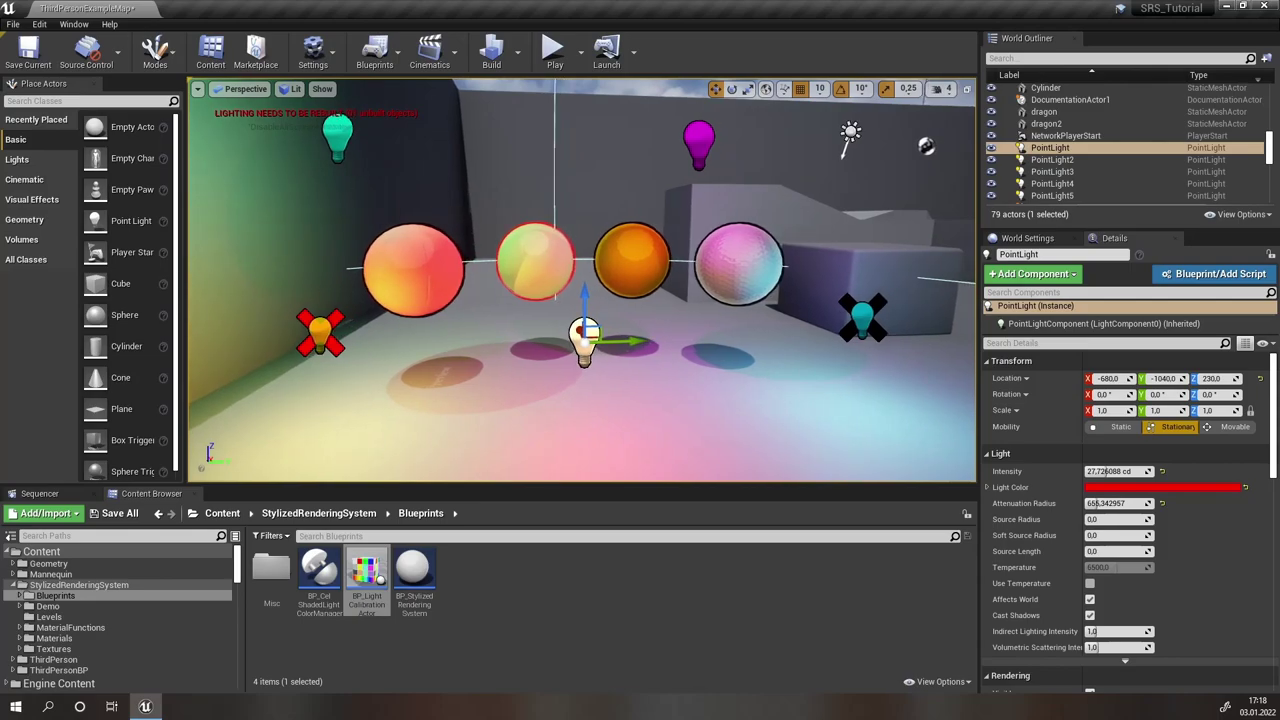
right_click_drag(719, 235, 910, 243)
left_click(640, 308)
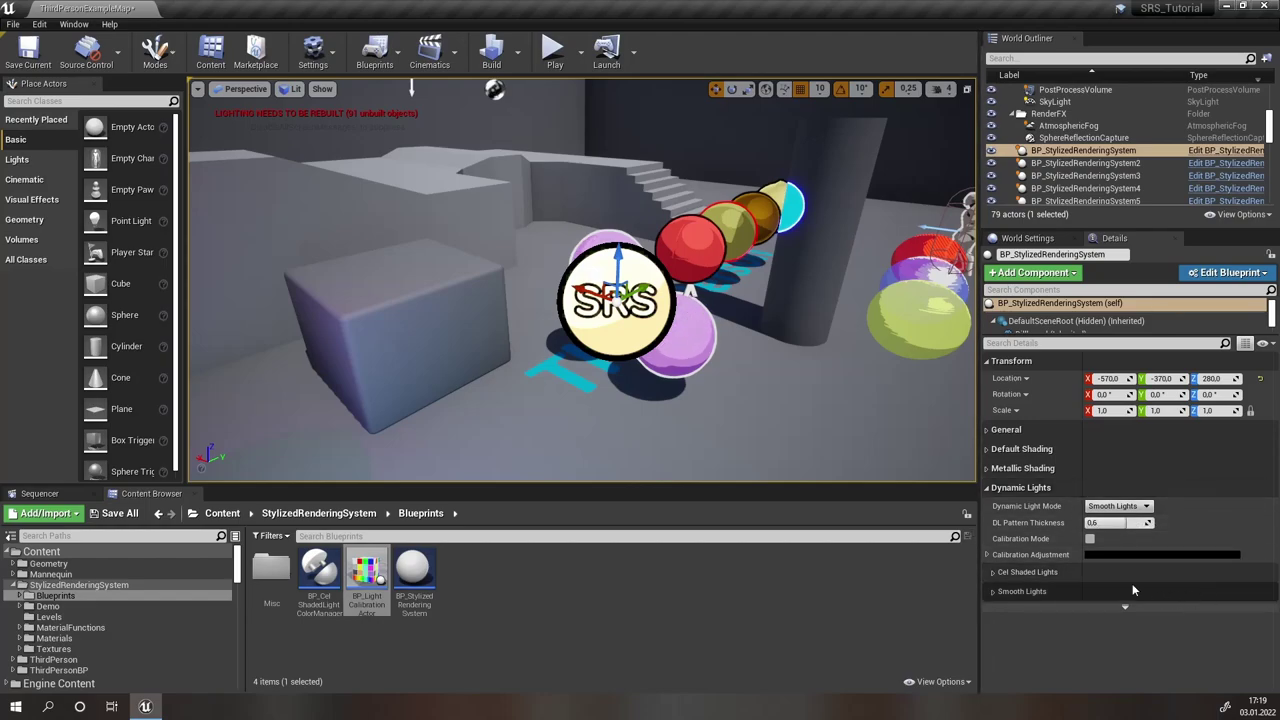
right_click_drag(681, 377, 681, 290)
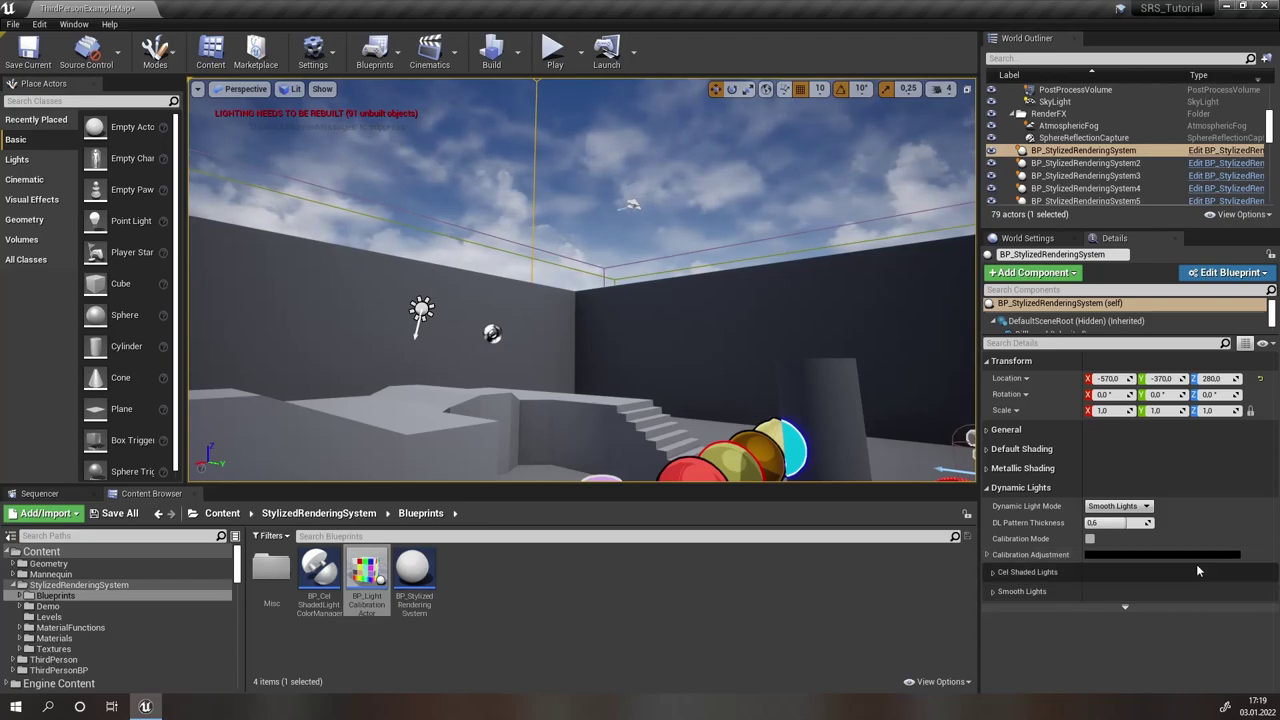
key("f")
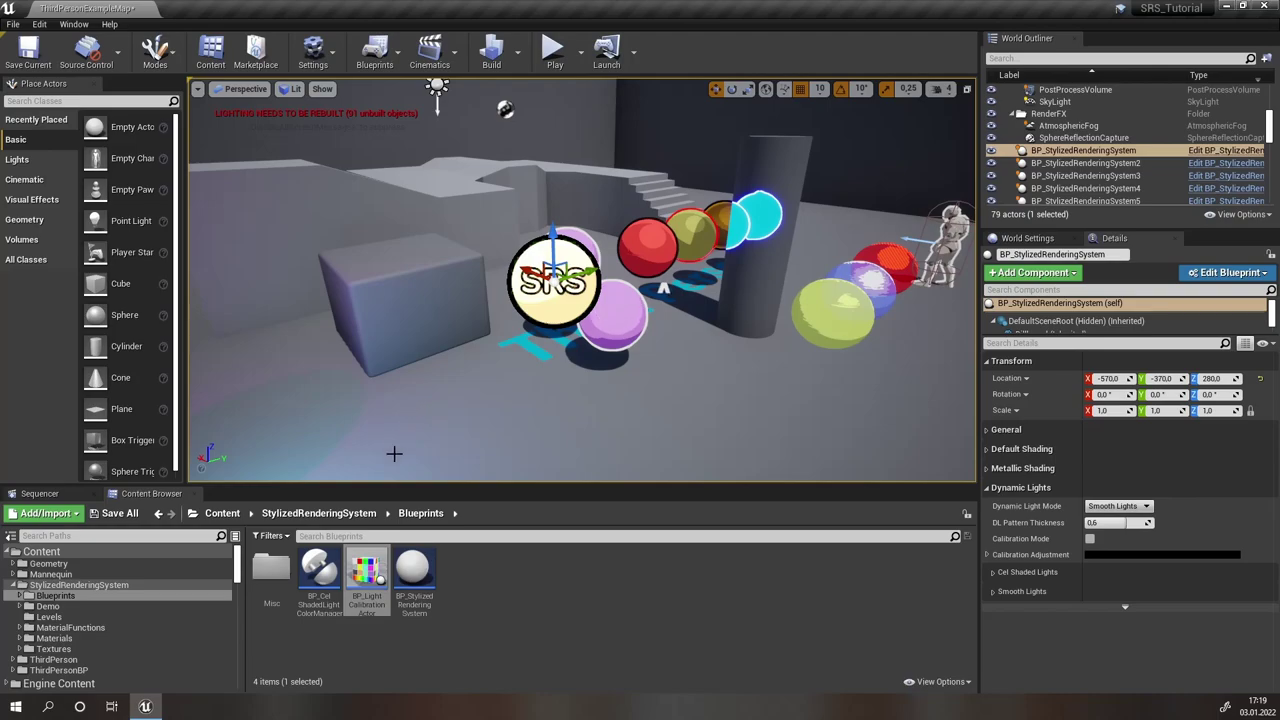
Step: Place BP_LightCalibrationActor from the StylizedRenderingSystem Blueprints folder on the floor near the SRS actor, at about X -760, Y -340, Z 130
left_click(222, 513)
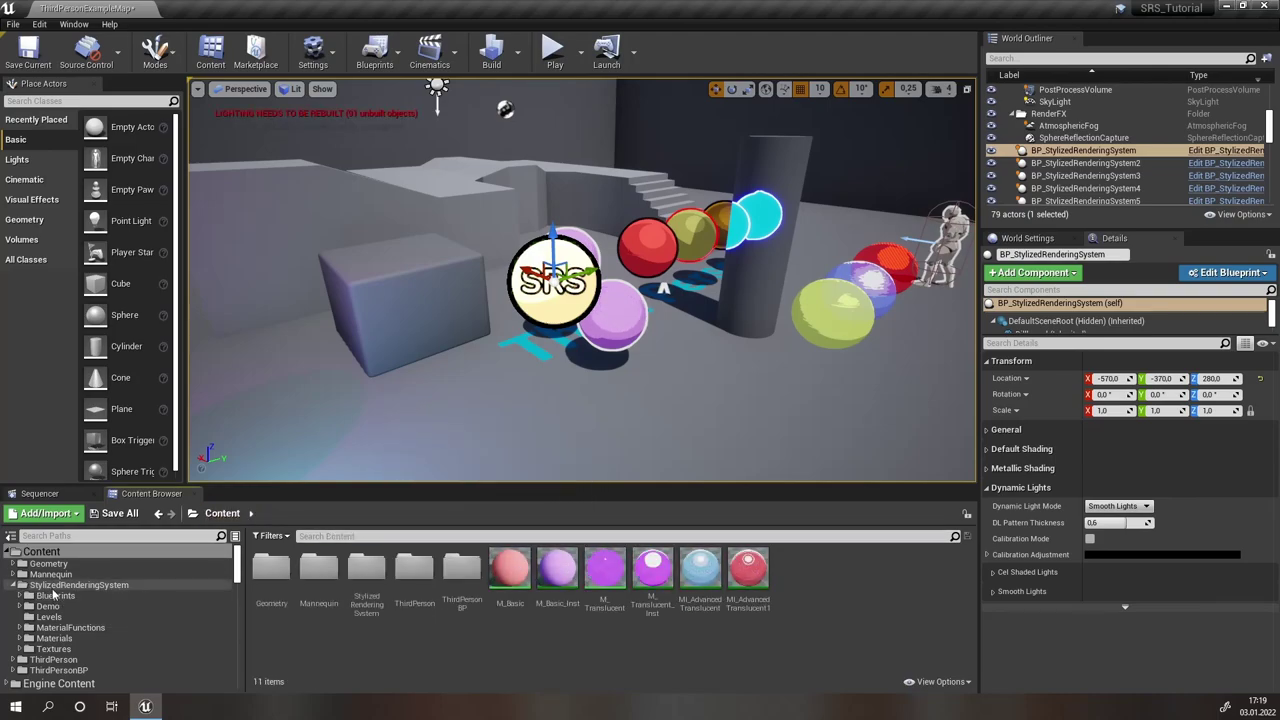
left_click(62, 586)
left_click(52, 596)
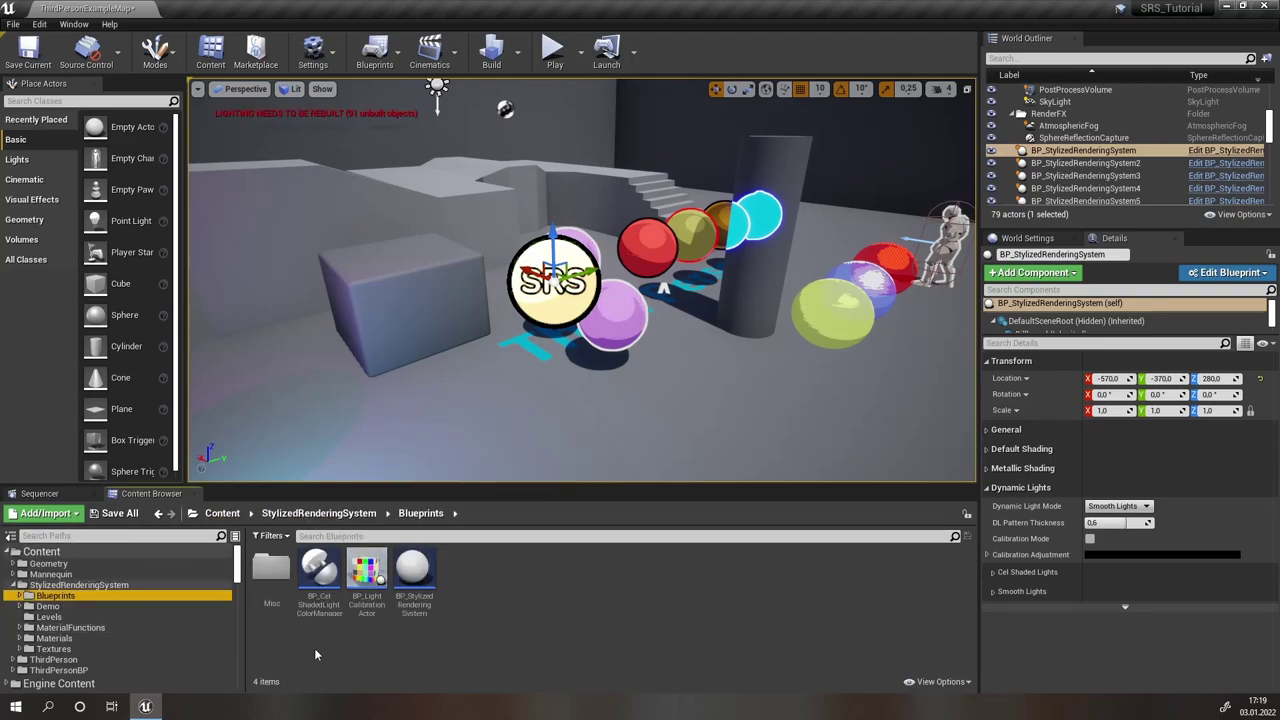
left_click_drag(366, 572, 675, 430)
Step: Raise the light calibration actor above the level walls to Z 1660
scroll(675, 425, "down", 6)
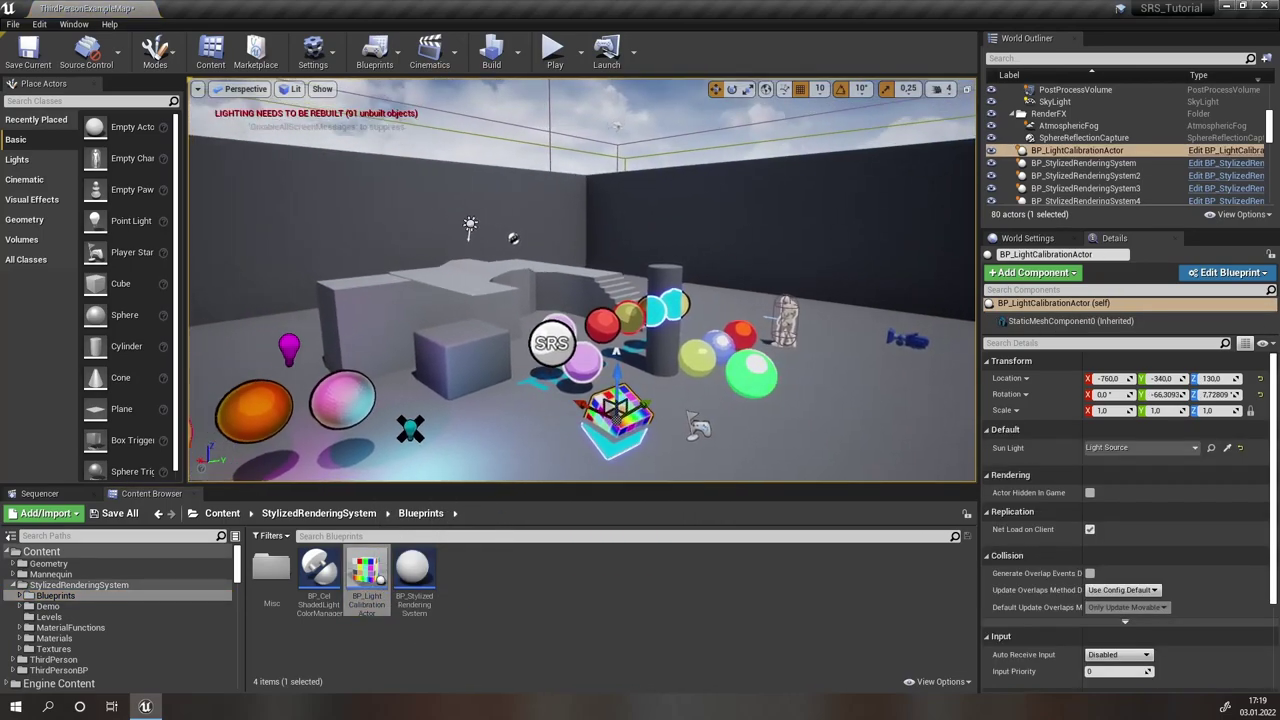
scroll(582, 280, "down", 8)
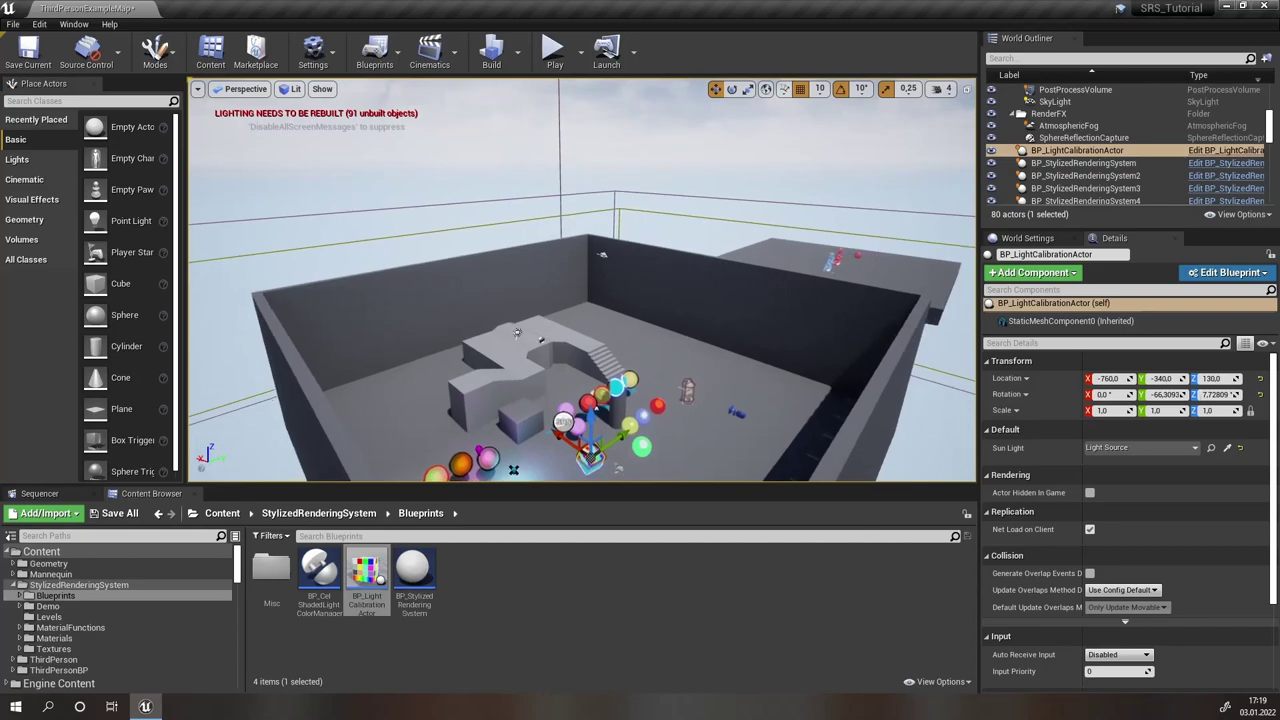
left_click_drag(588, 405, 588, 130)
right_click_drag(531, 263, 603, 224)
key("w")
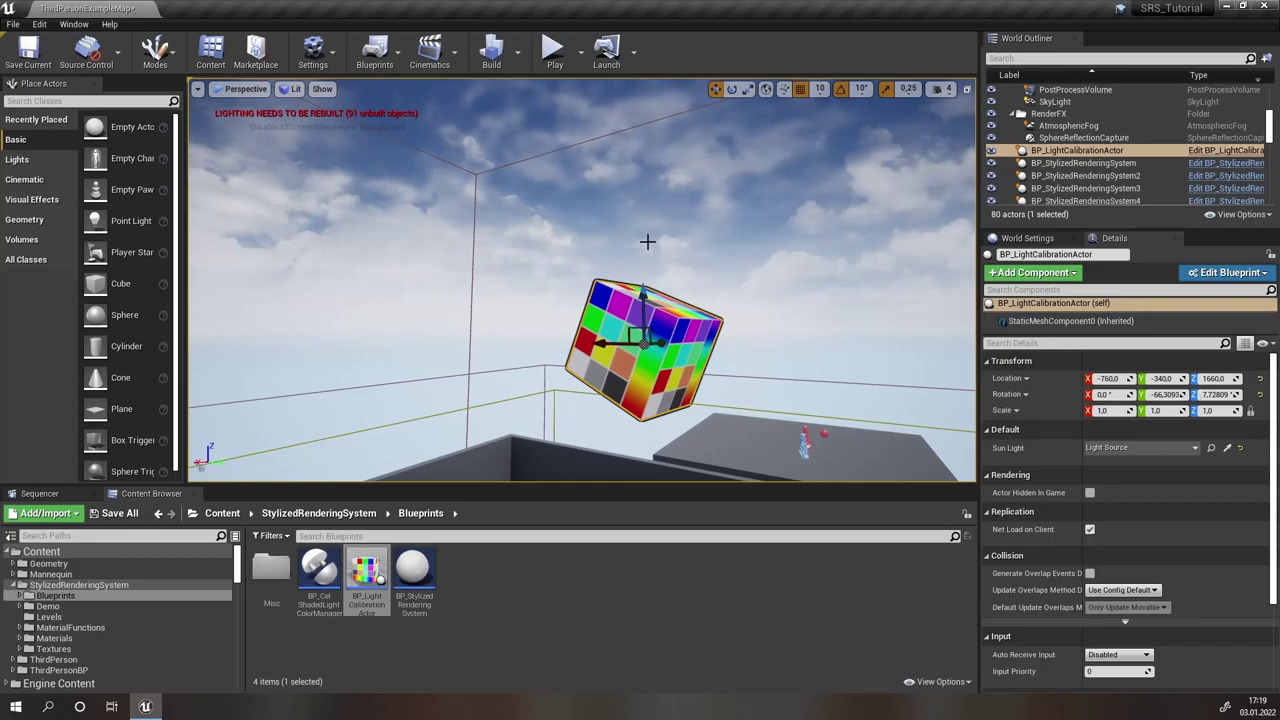
Step: Enable Calibration Mode on the BP_StylizedRenderingSystem actor
mouse_move(729, 306)
right_mouse_down()
mouse_move(716, 350)
mouse_move(729, 306)
right_mouse_up()
key("s")
left_click(583, 413)
key("f")
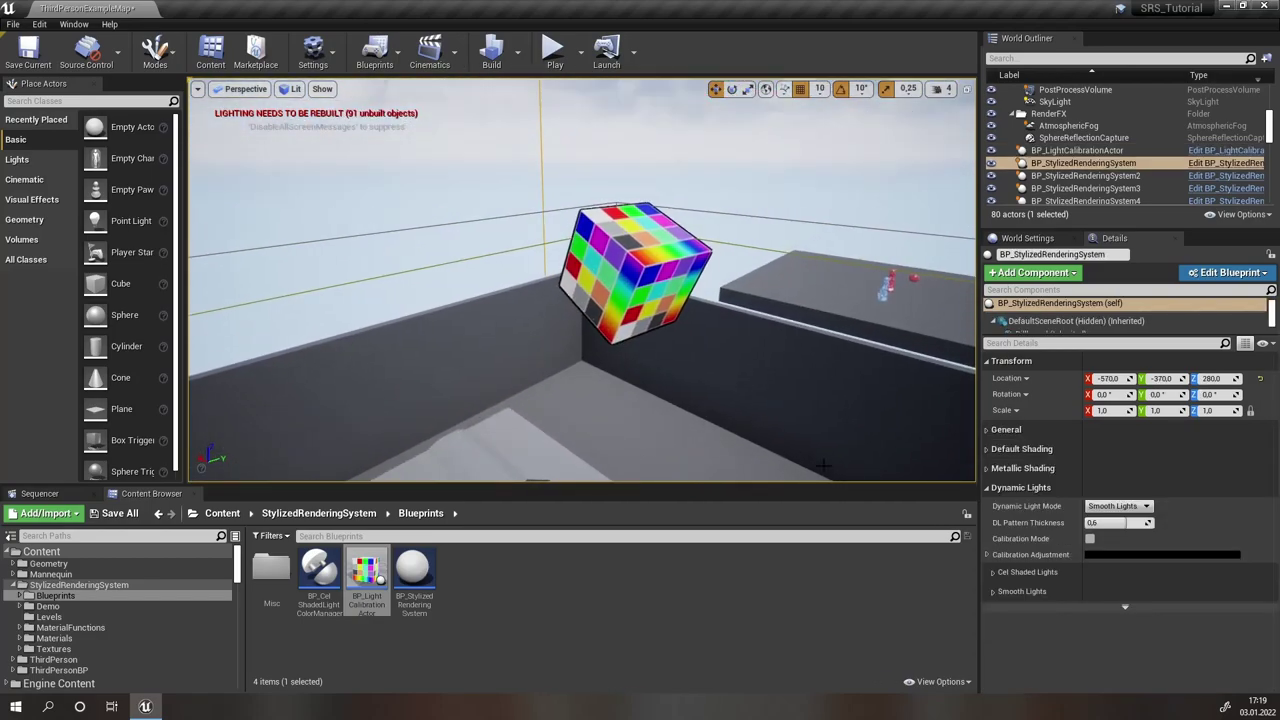
left_click(1090, 540)
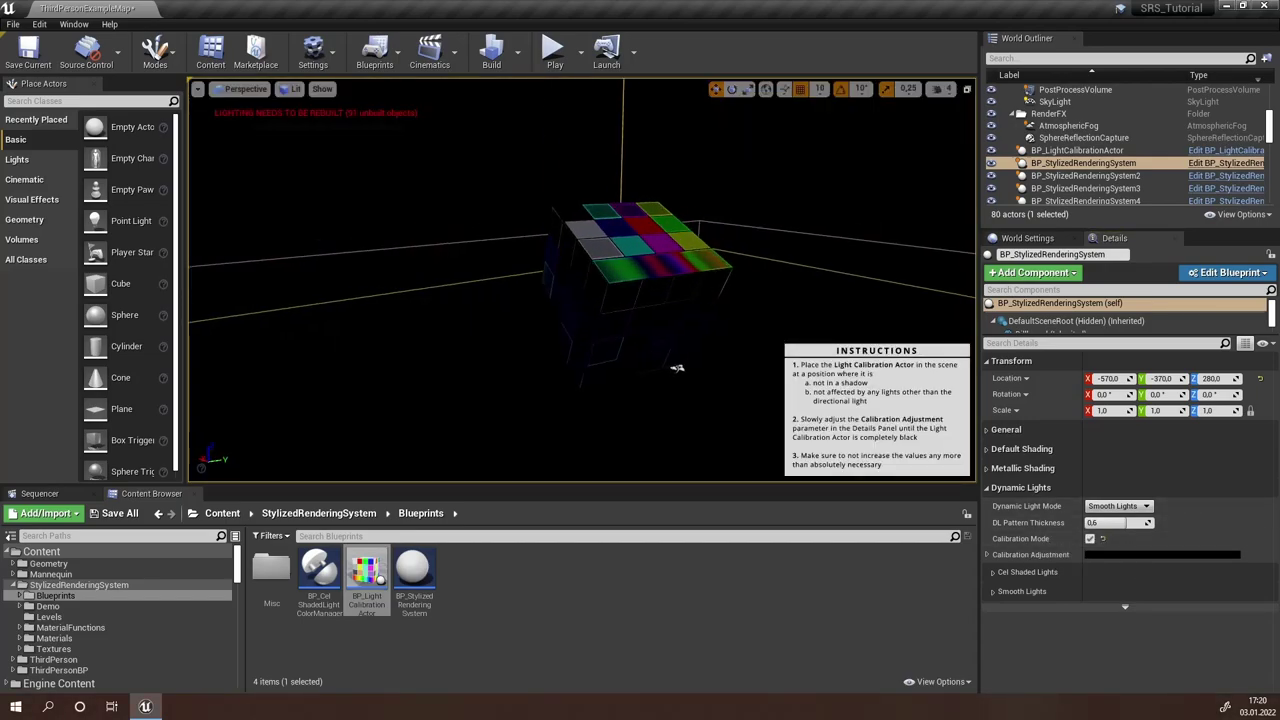
Step: Set the Calibration Adjustment to R 0,409524, G 0,419048 and B 0,409524 while watching the cube's lit top face
right_click_drag(582, 280, 545, 290)
key("e")
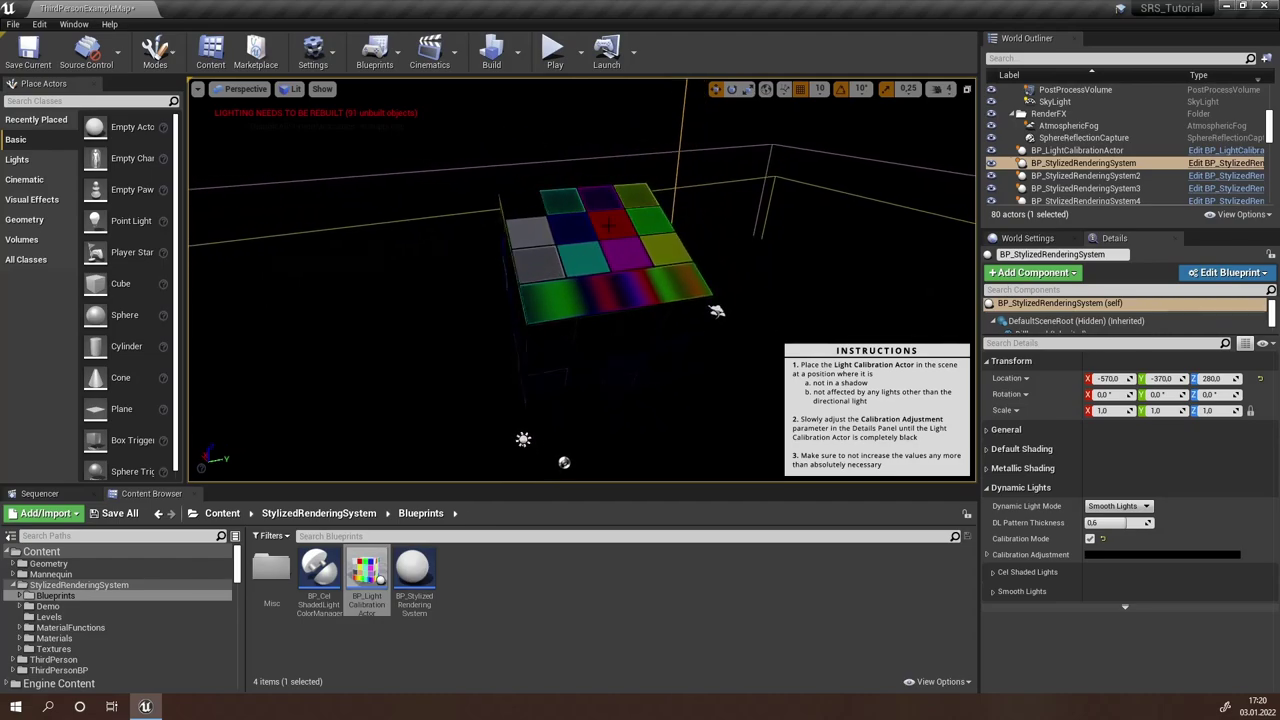
left_click(987, 555)
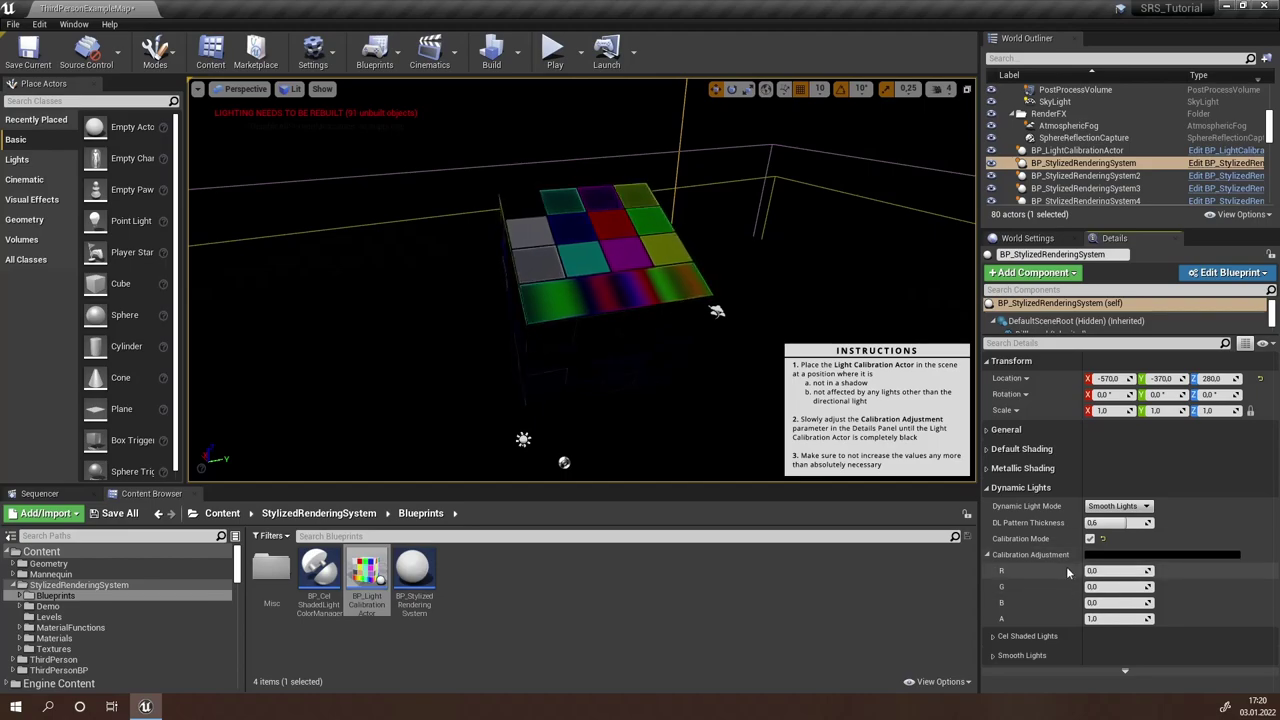
left_click(988, 556)
left_click(988, 556)
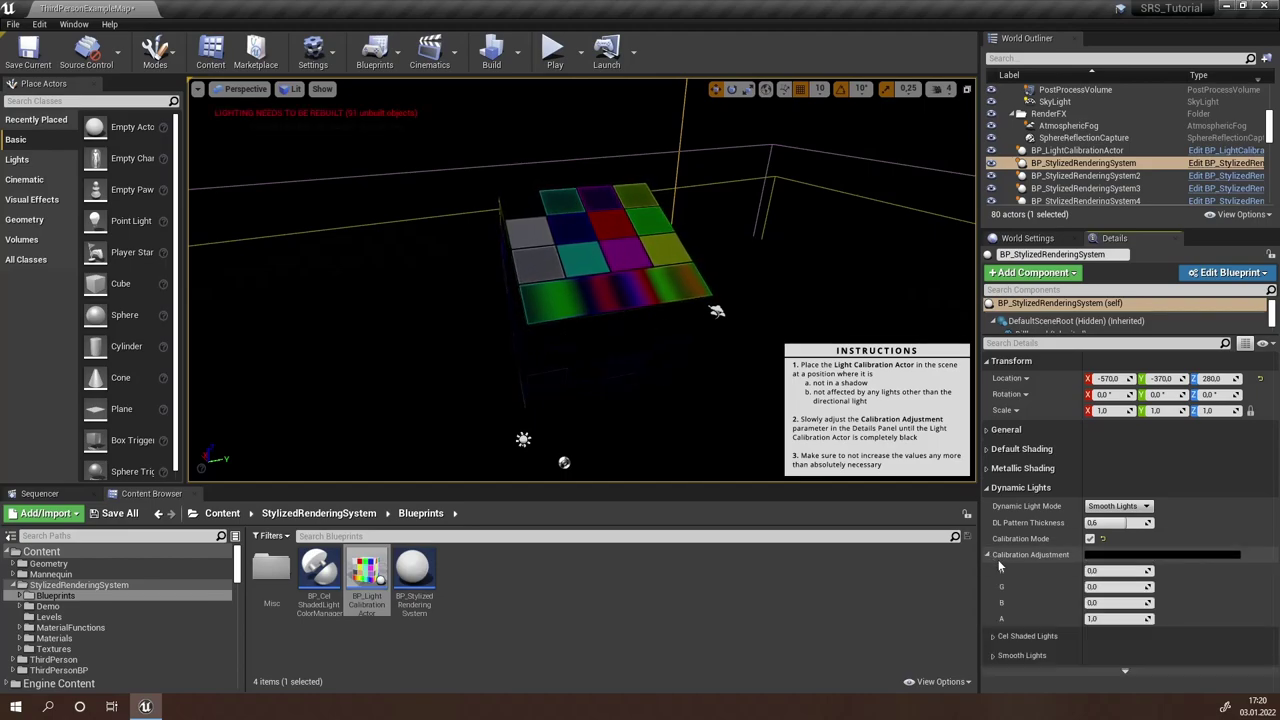
left_click_drag(1108, 573, 1130, 570)
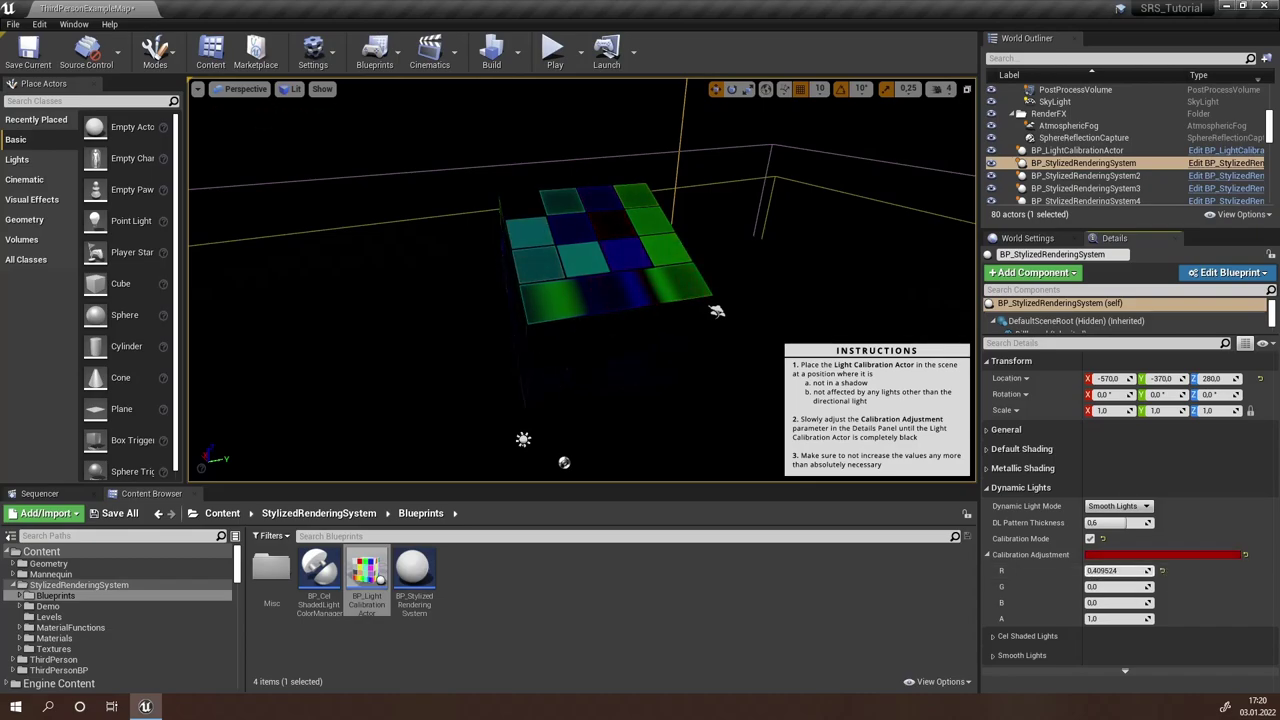
mouse_move(1118, 586)
left_mouse_down()
mouse_move(1133, 586)
mouse_move(1129, 602)
left_mouse_up()
Step: Increase the Calibration Adjustment's R to 0,466667 and its B to 0,476191
right_click_drag(720, 340, 708, 326)
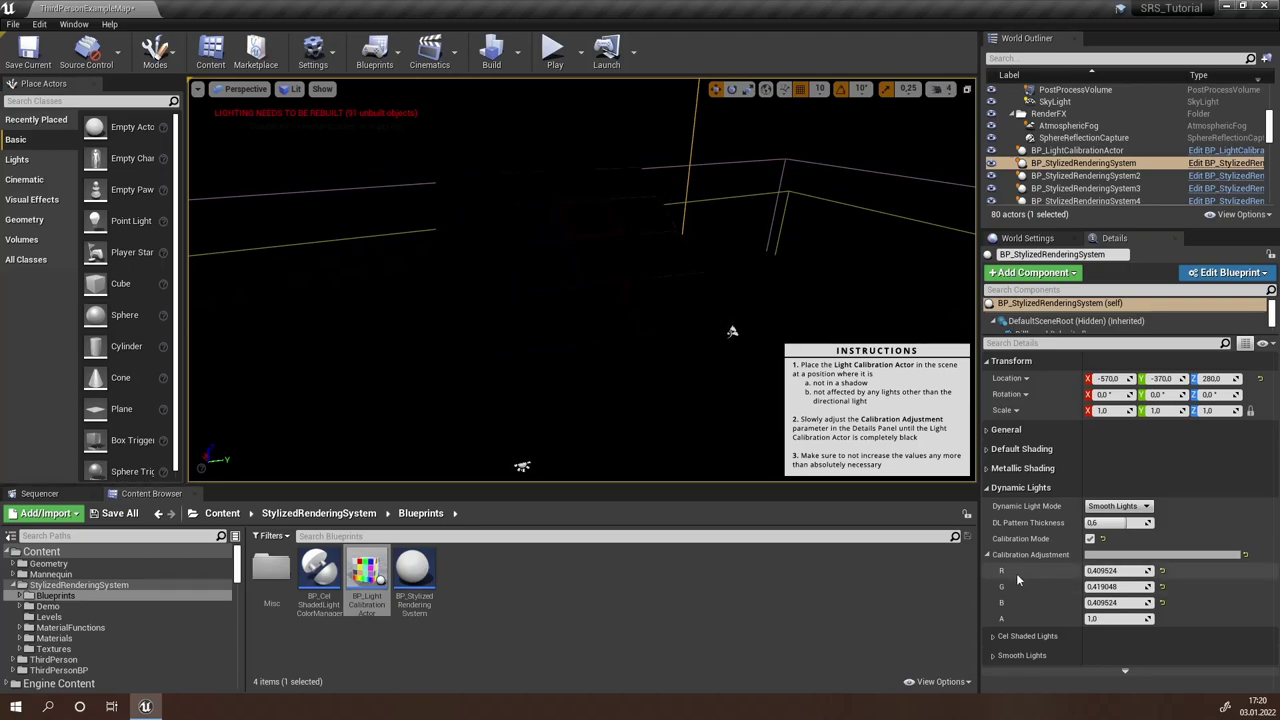
left_click_drag(1112, 570, 1118, 570)
left_click(1120, 570)
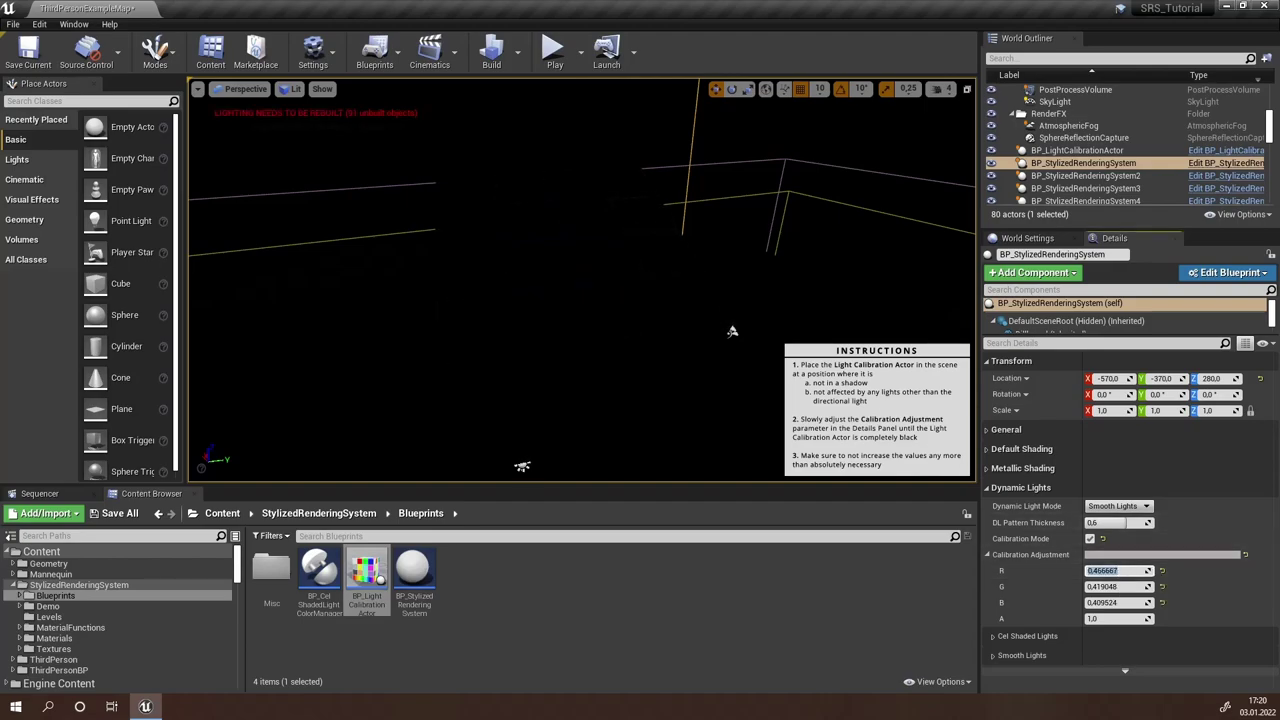
right_click_drag(582, 280, 564, 279)
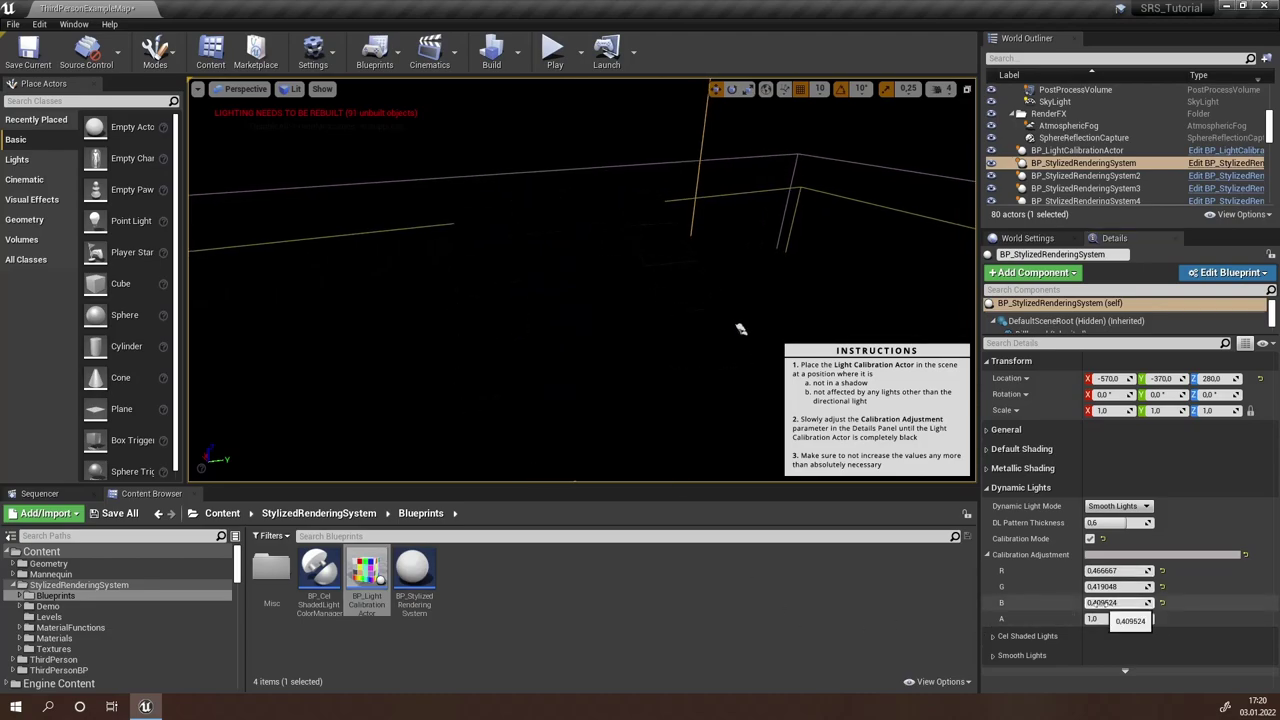
left_click_drag(1117, 602, 1110, 602)
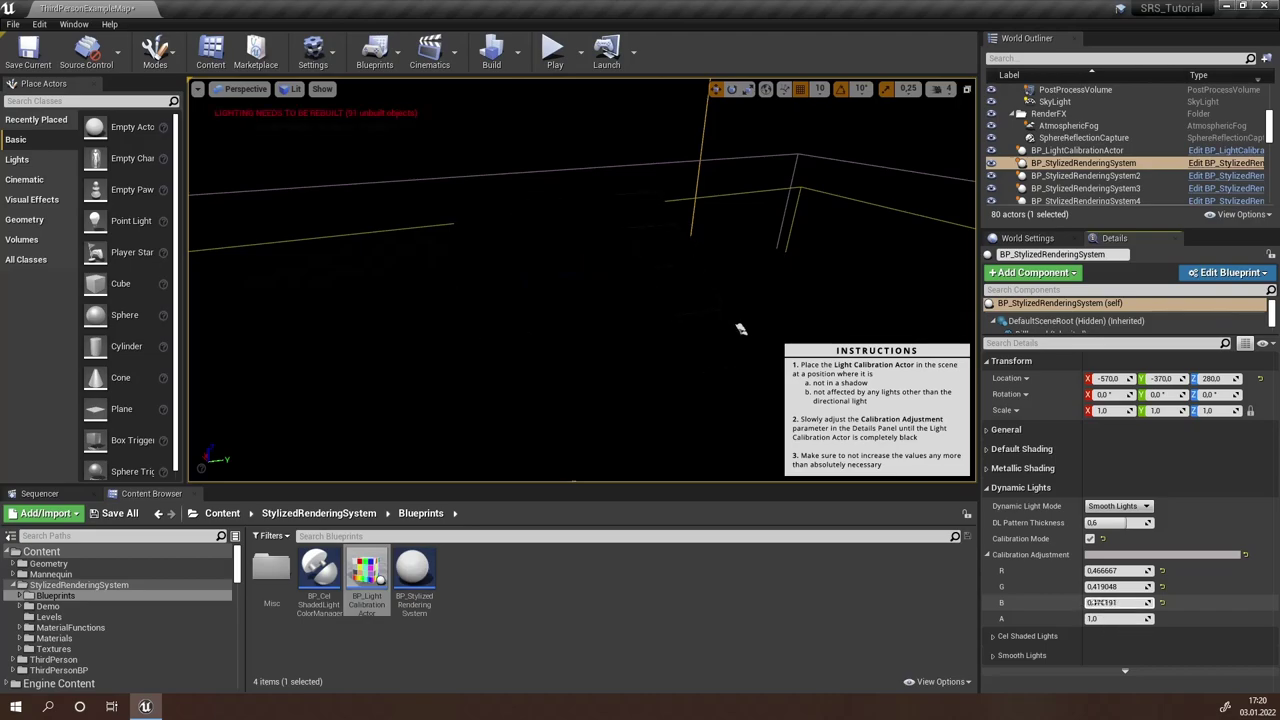
right_click_drag(640, 340, 636, 326)
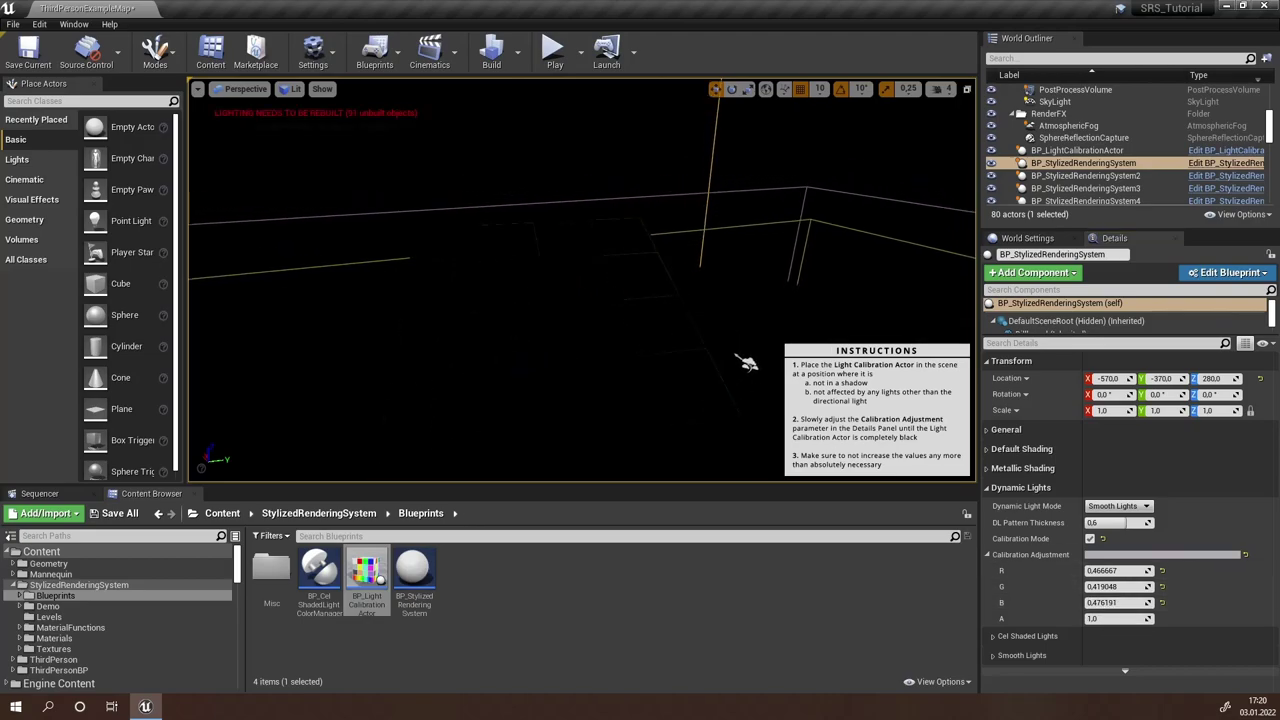
Step: Increase the Calibration Adjustment's G to 0,561905 and R to 0,495238, and check the cube for remaining colour
left_click_drag(1117, 587, 1113, 586)
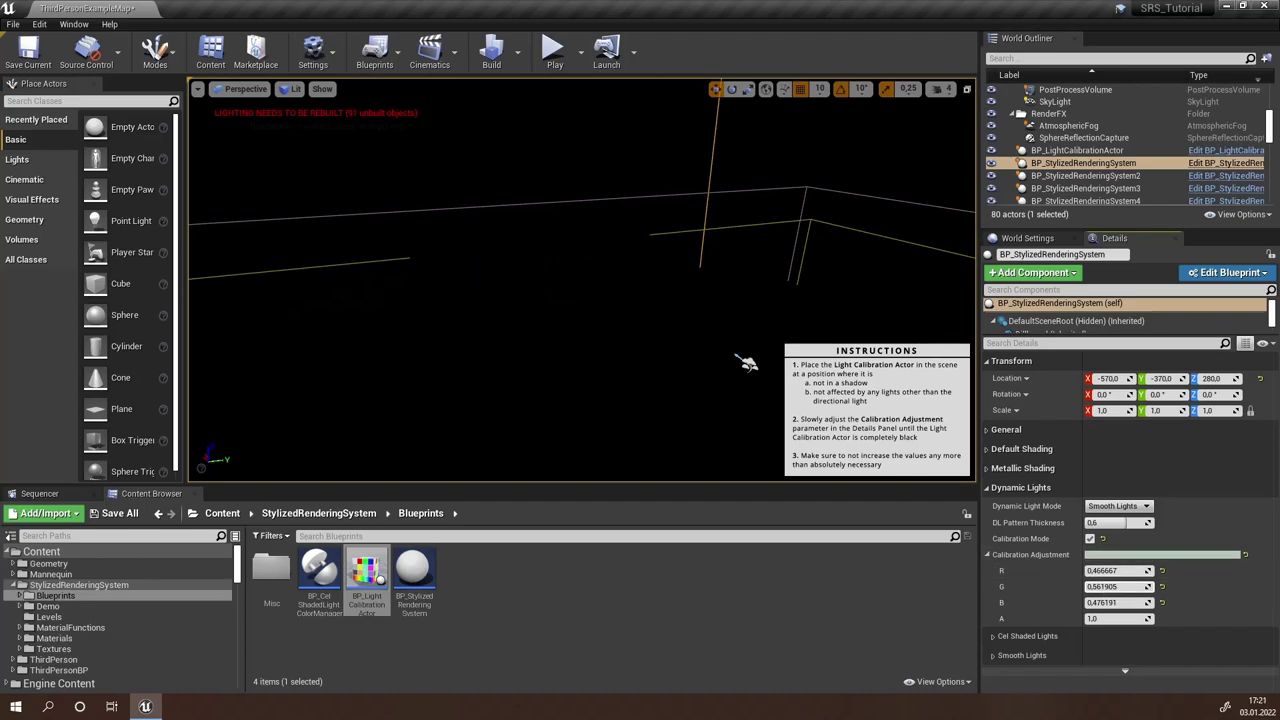
left_click_drag(1108, 570, 1113, 570)
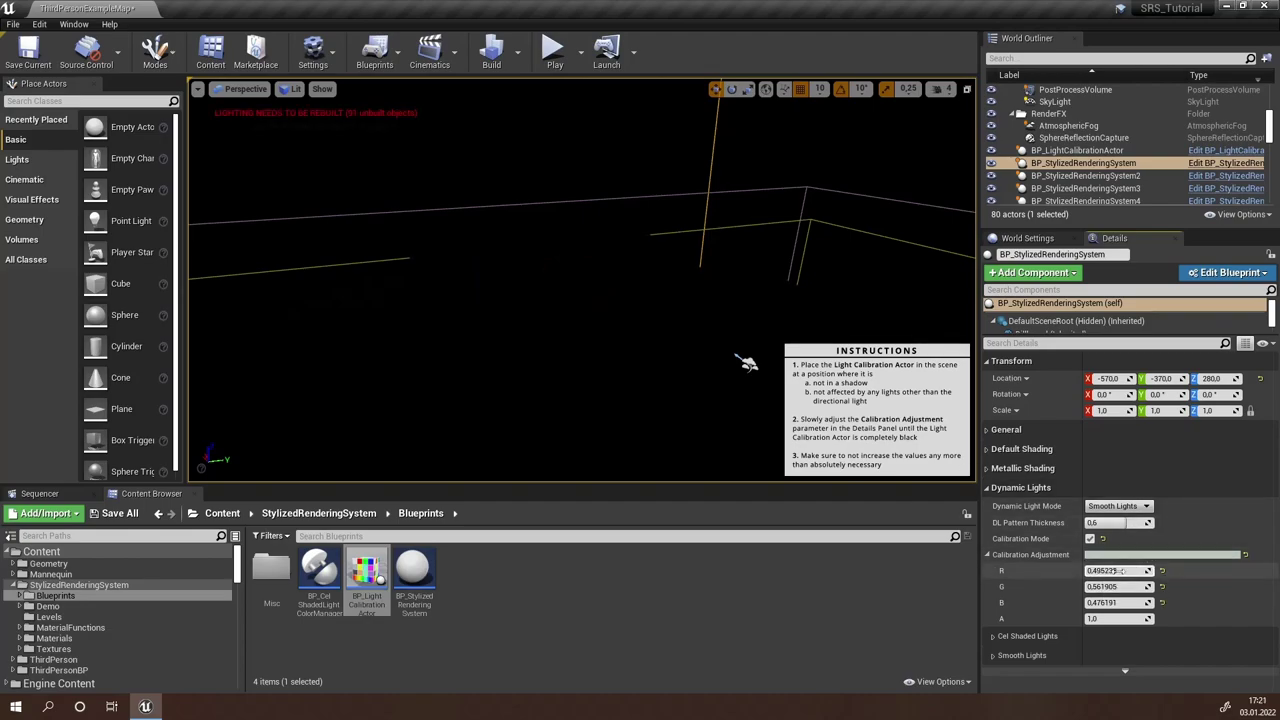
right_click_drag(700, 320, 699, 300)
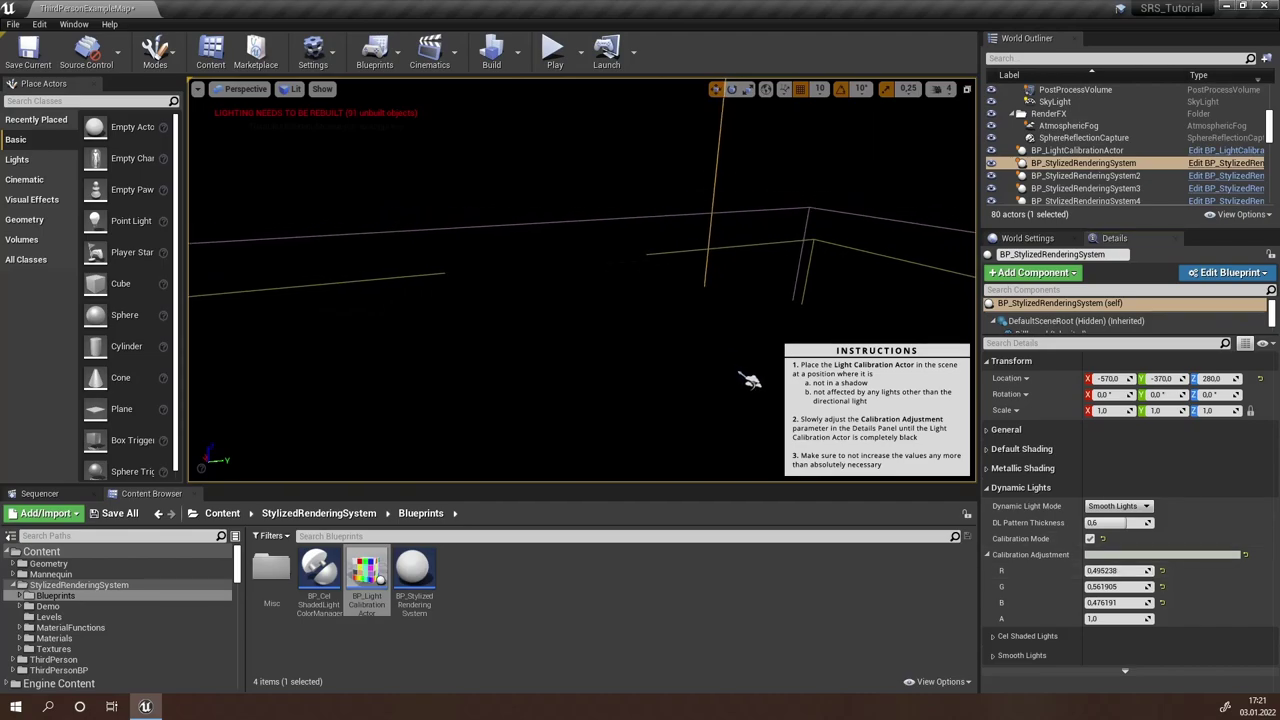
Step: Check the calibration cube for any remaining colour and disable Calibration Mode on the BP_StylizedRenderingSystem actor
key("s")
key("w")
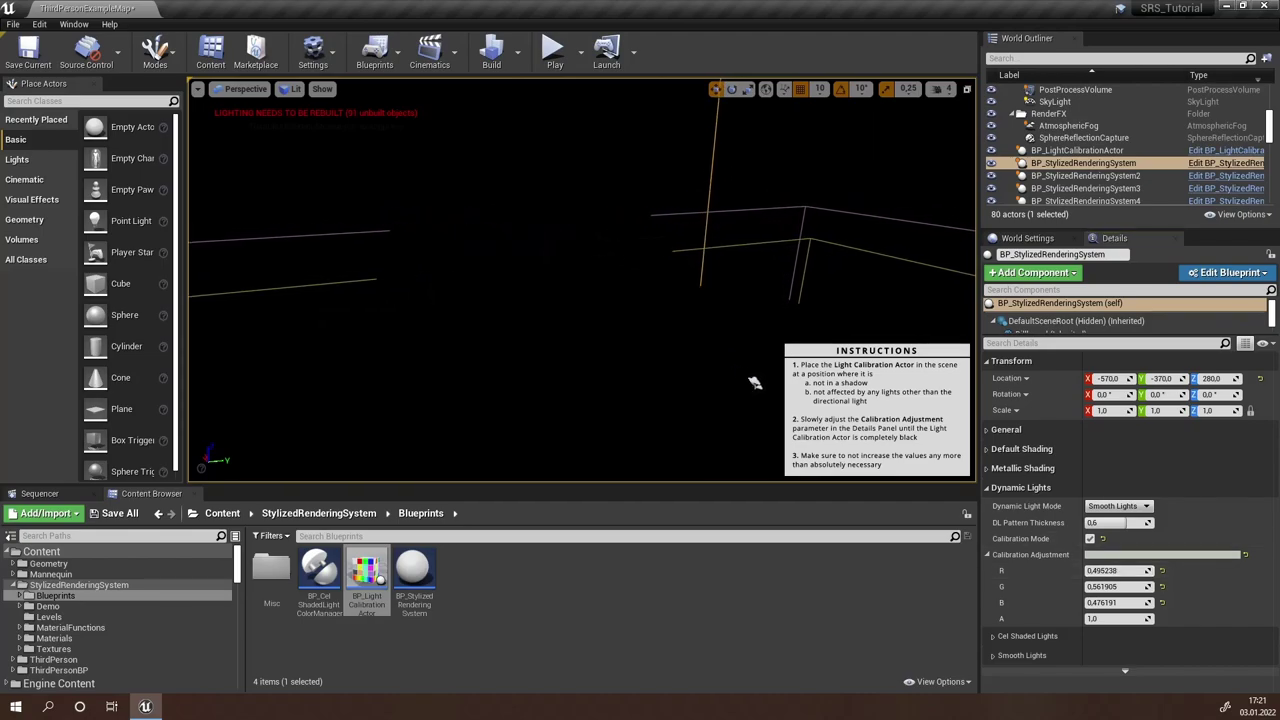
right_click_drag(763, 291, 762, 210)
key("w")
right_click_drag(545, 280, 529, 280)
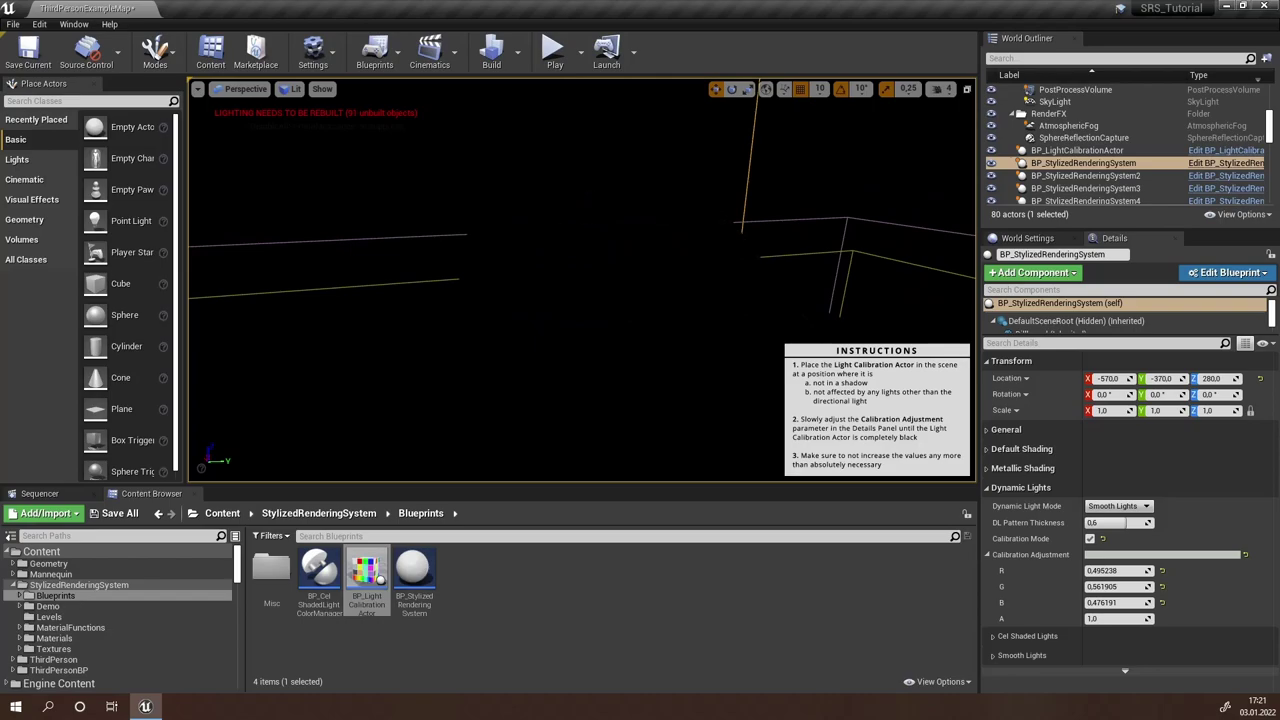
right_click_drag(700, 340, 757, 356)
right_click_drag(483, 474, 495, 480)
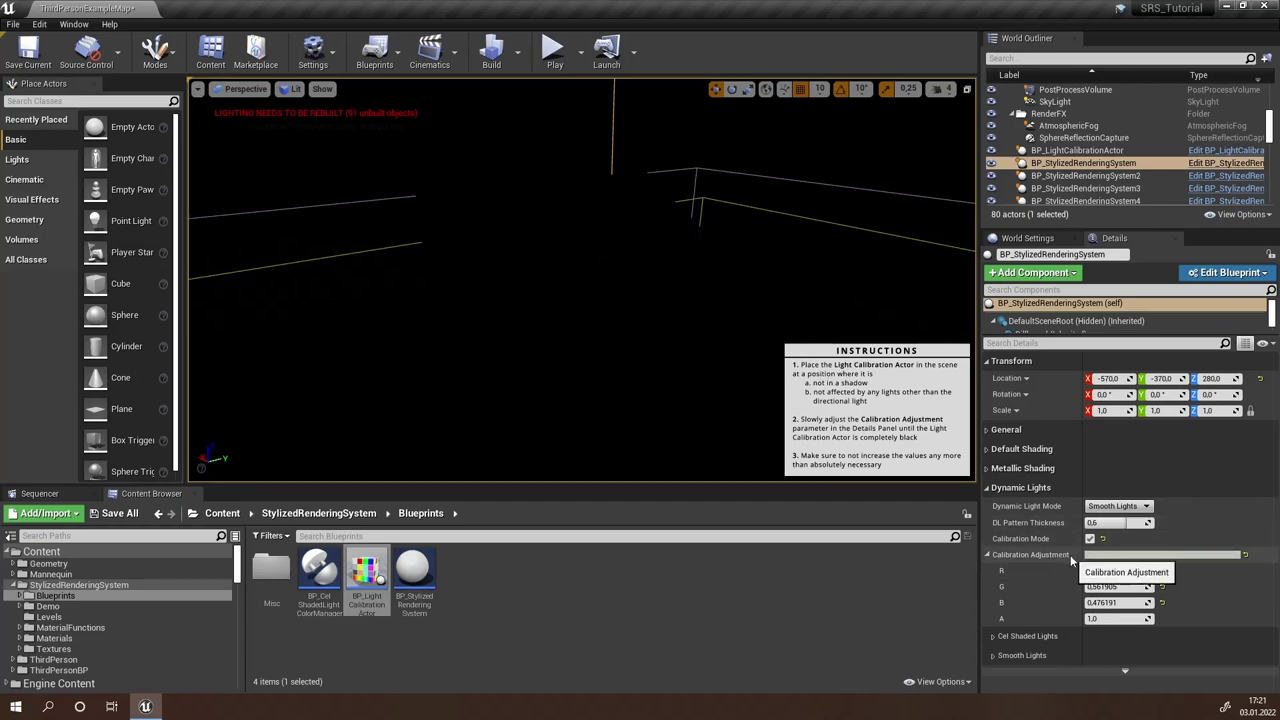
left_click(987, 555)
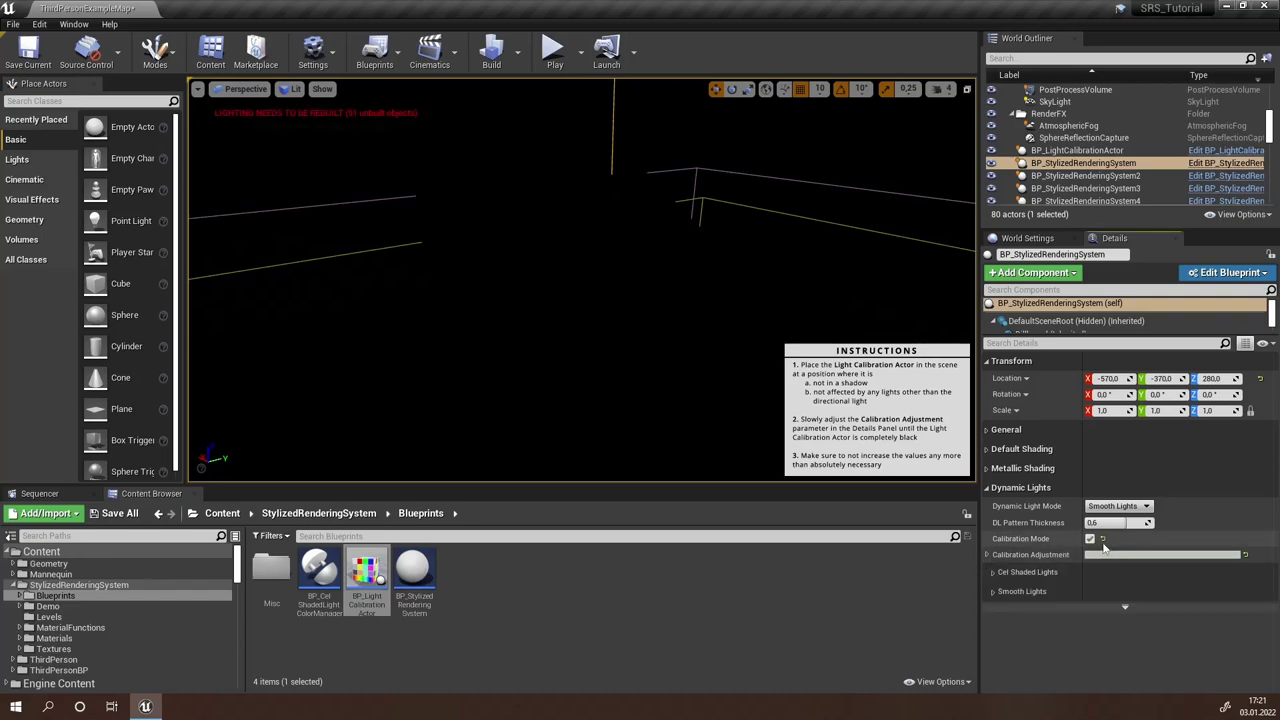
left_click(1091, 540)
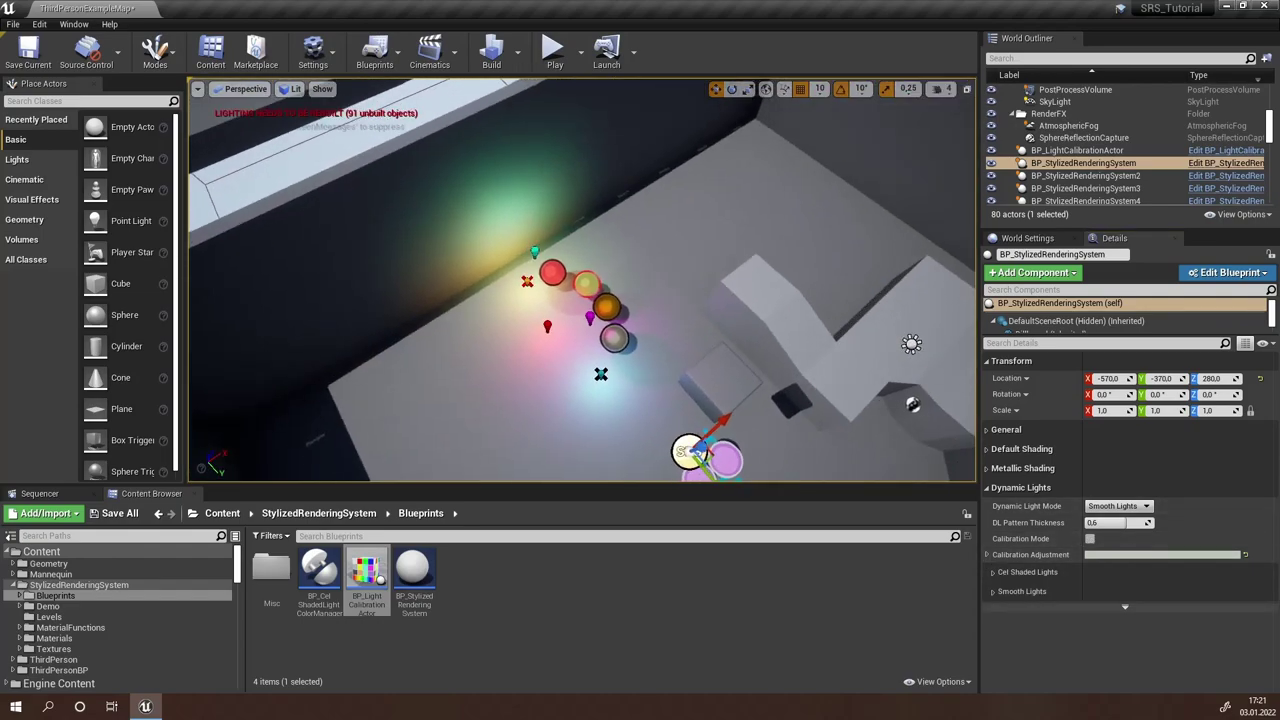
Step: Move the red point light from the floor in front of the spheres up to just above them
mouse_move(755, 285)
right_mouse_down()
mouse_move(785, 245)
mouse_move(750, 287)
right_mouse_up()
left_click(665, 385)
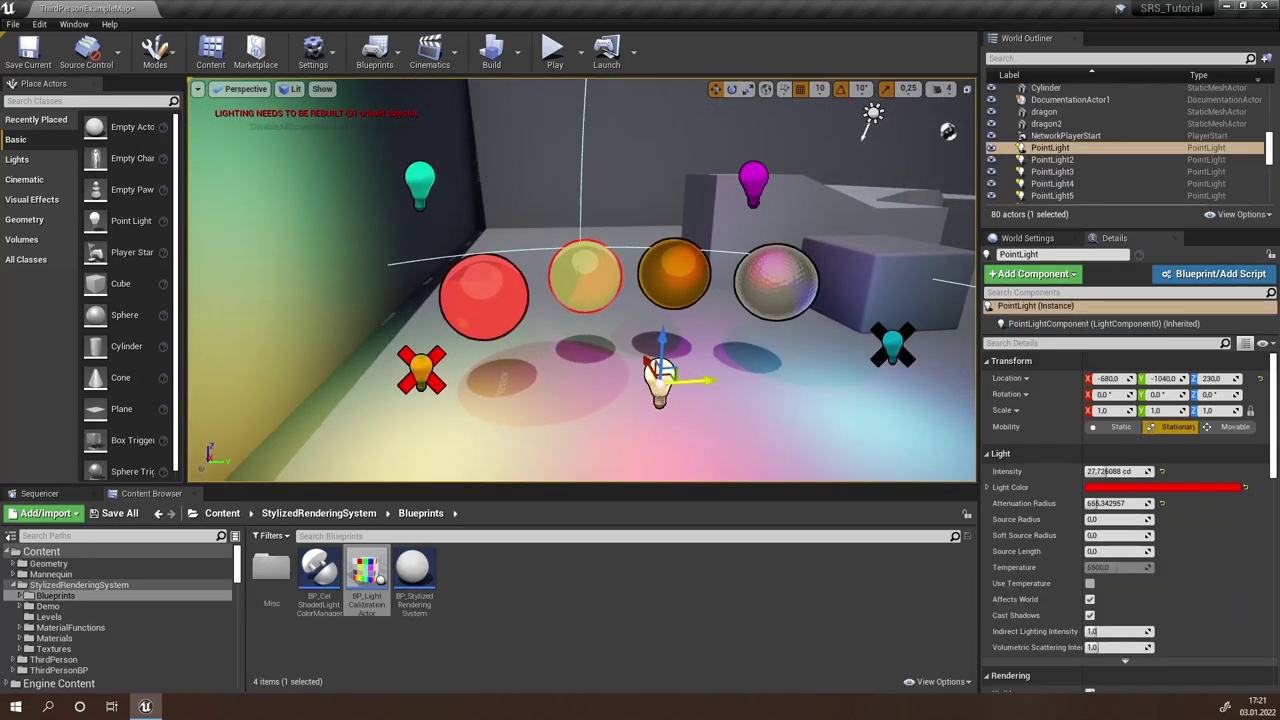
left_click_drag(645, 362, 632, 232)
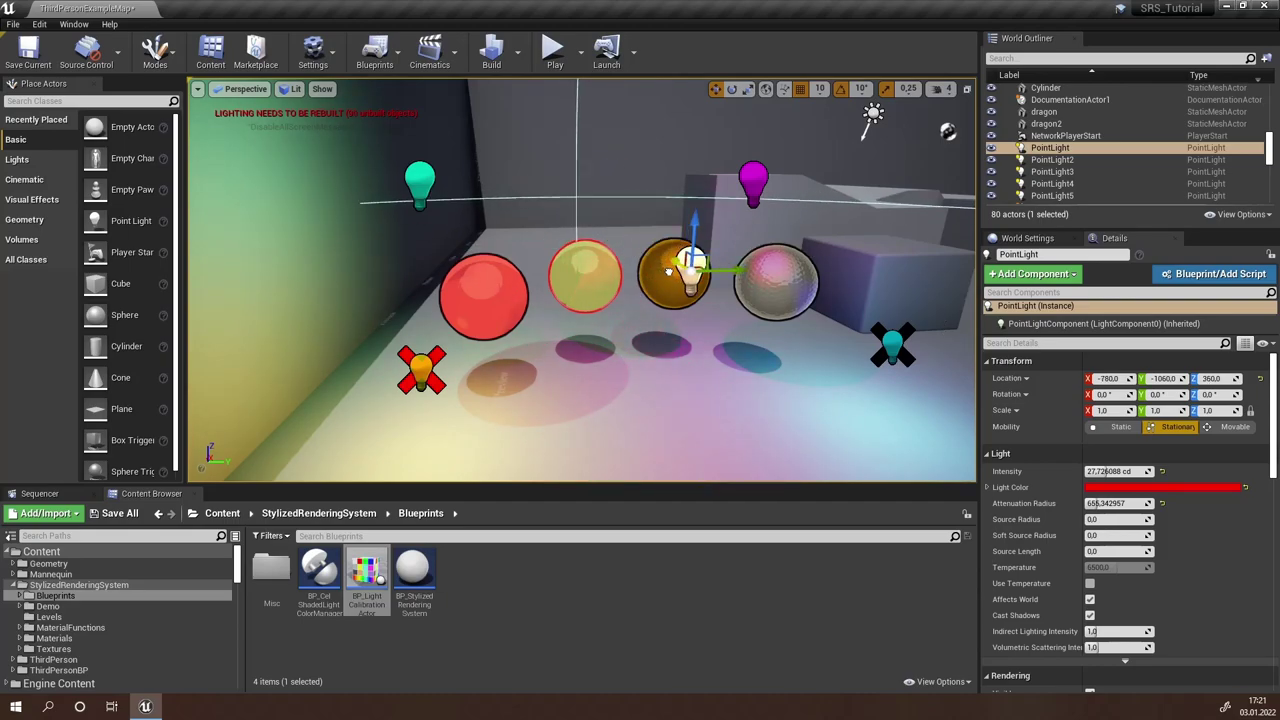
left_click_drag(668, 271, 616, 210)
key("w")
right_click_drag(616, 210, 585, 195)
key("s")
Step: Delete the orange point light beside the red sphere
left_click(437, 321)
right_click_drag(512, 342, 545, 290)
key("Delete")
Step: Move the cyan point light near the grey cube to a different position and height beside the spheres
left_click(835, 361)
right_click_drag(720, 271, 705, 300)
key("s")
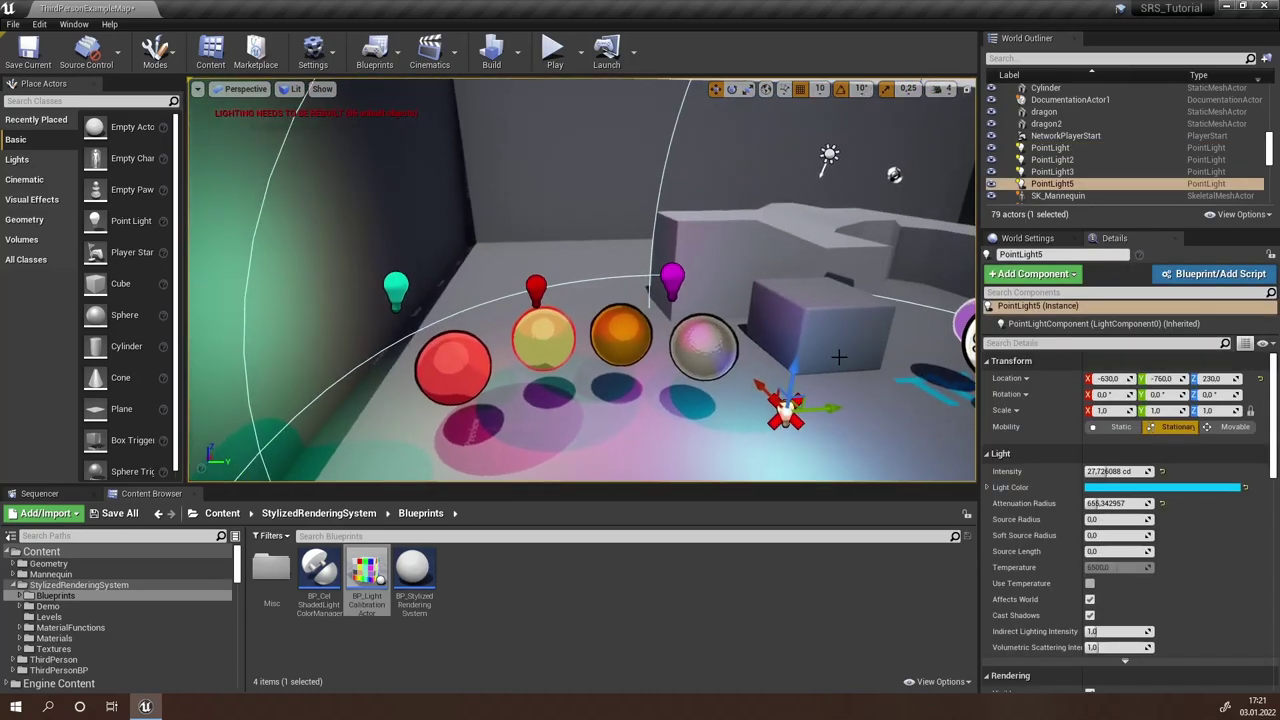
left_click_drag(789, 384, 786, 312)
left_click_drag(755, 268, 799, 375)
Step: Reposition the red, teal and magenta point lights around the row of spheres
left_click(537, 289)
mouse_move(572, 290)
left_mouse_down()
mouse_move(498, 295)
mouse_move(585, 290)
left_mouse_up()
left_click(397, 288)
left_click_drag(387, 270, 437, 326)
left_click(672, 284)
left_click_drag(686, 284, 640, 363)
right_click_drag(698, 376, 712, 362)
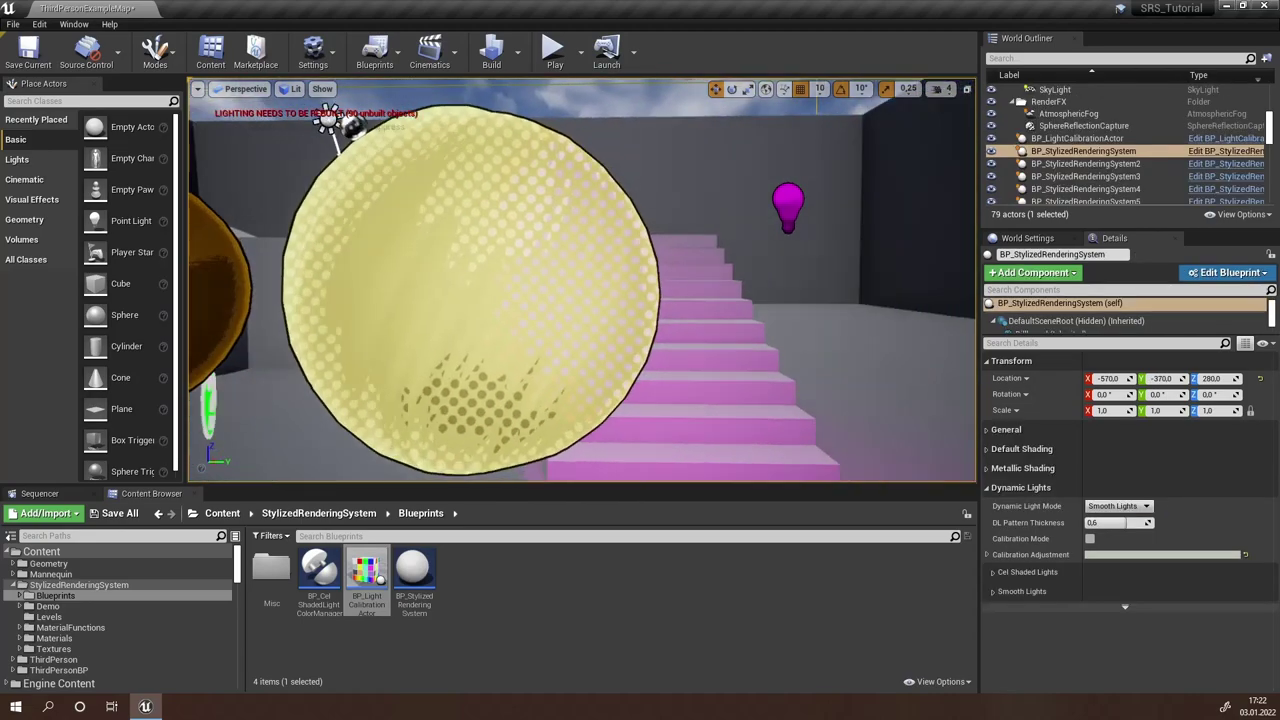
Step: Try different DL Pattern Thickness values, including 0,466667, on the yellow sphere's dot pattern and return it to 0,6
mouse_move(786, 348)
right_mouse_down()
mouse_move(797, 346)
mouse_move(774, 346)
right_mouse_up()
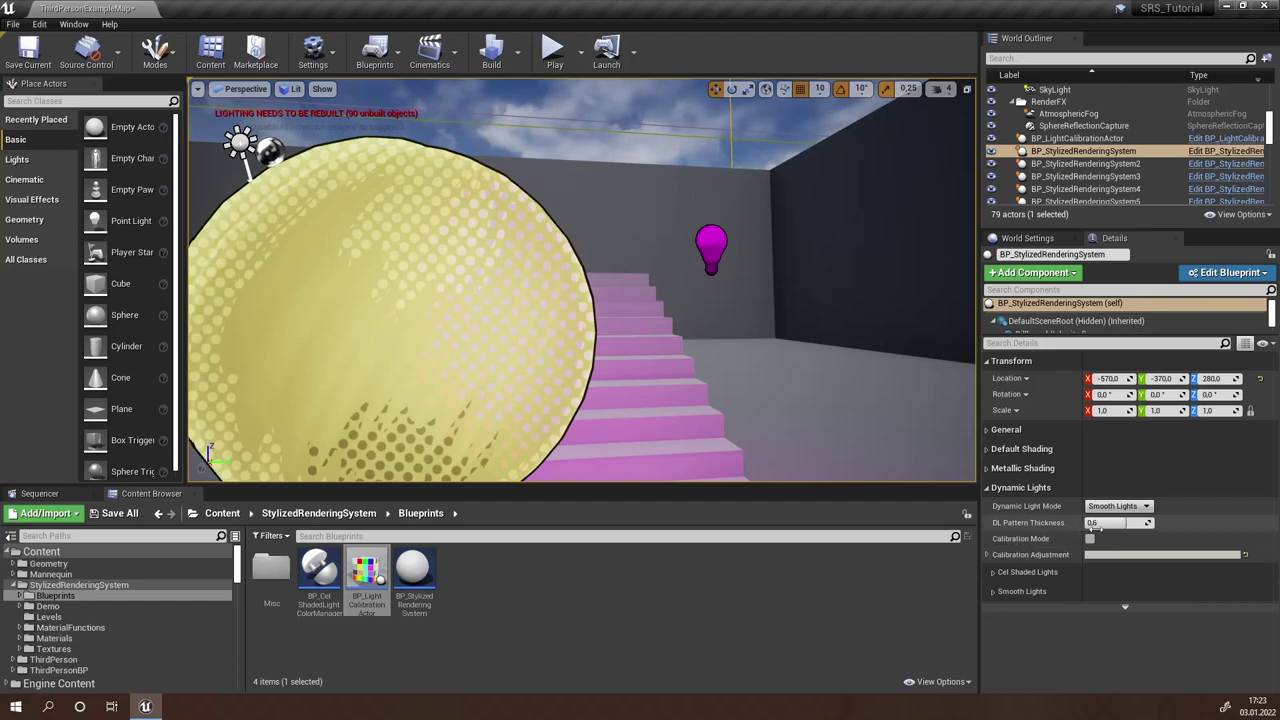
left_click_drag(1096, 521, 1119, 521)
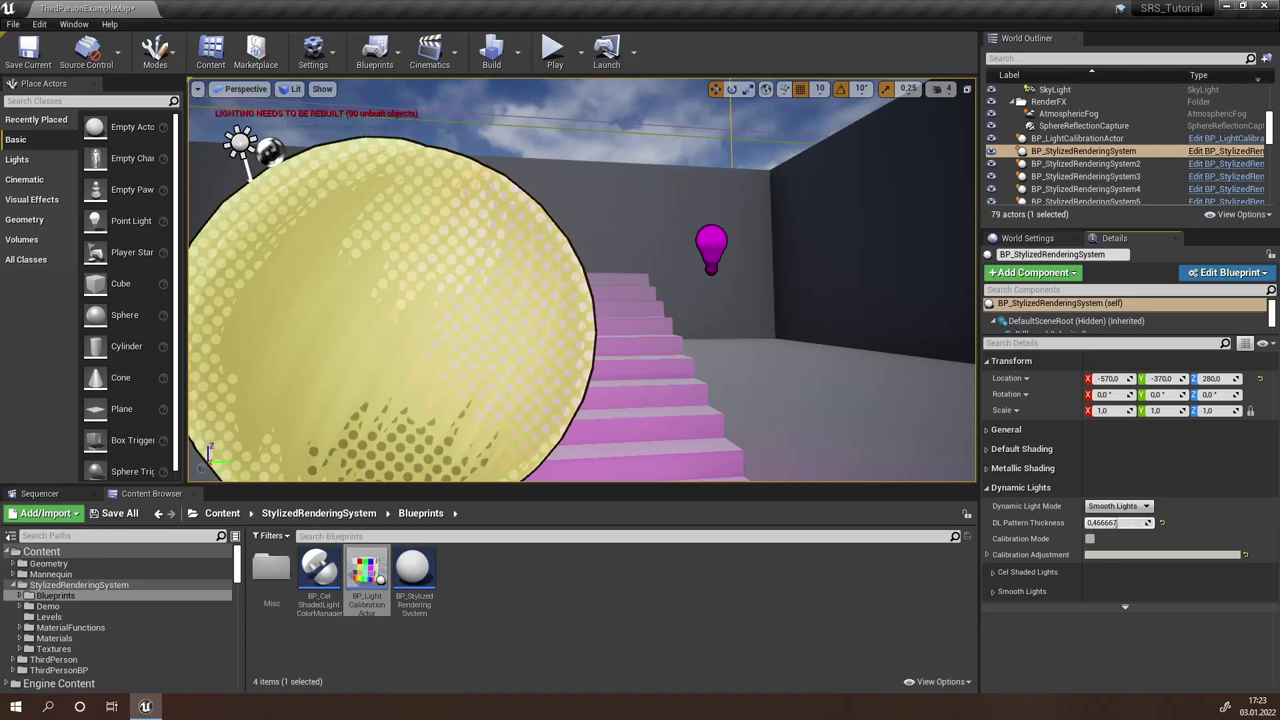
left_click_drag(1119, 521, 1148, 526)
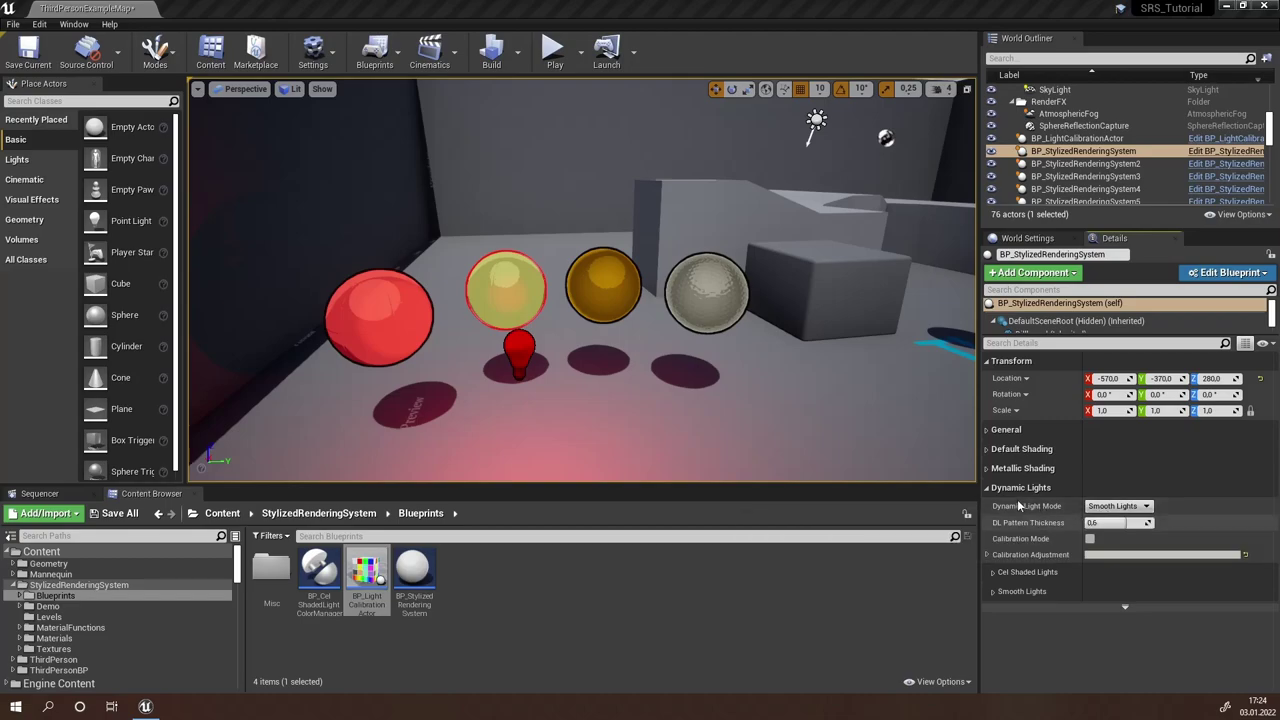
Step: Switch the Dynamic Light Mode to Cel Shaded Lights and expand its Locked Light Color Slots
left_click(1118, 506)
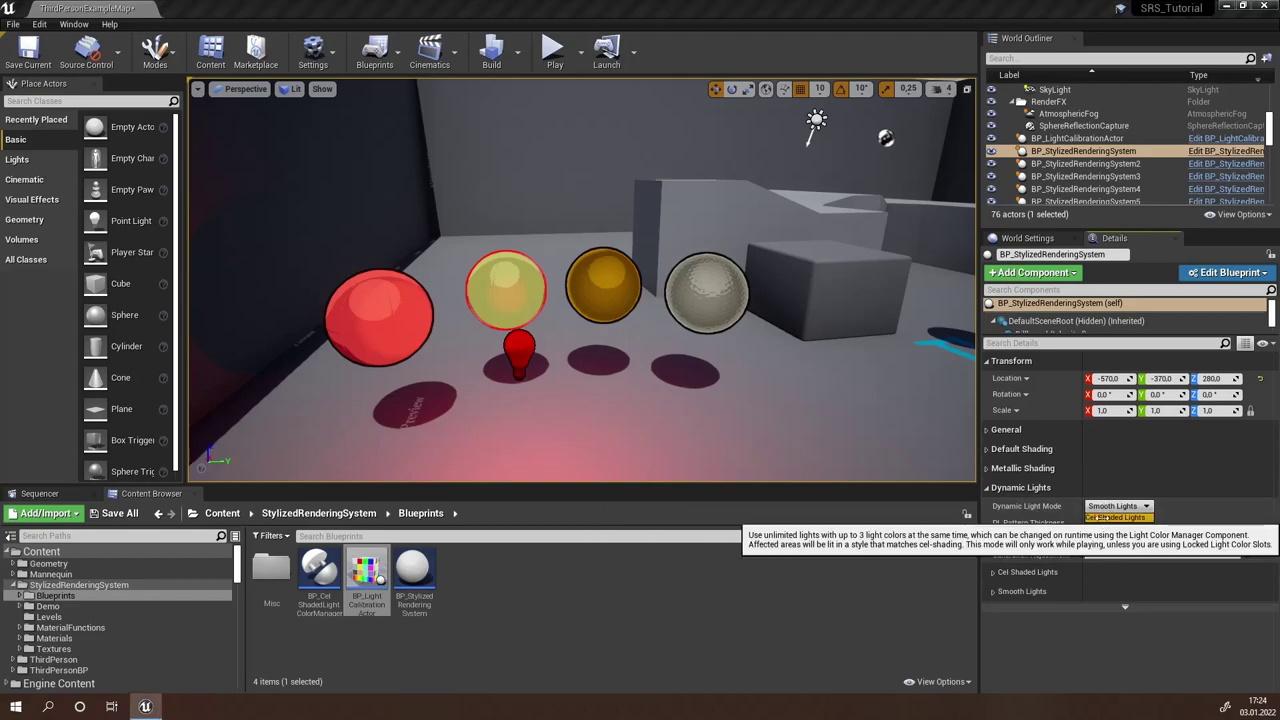
left_click(1118, 517)
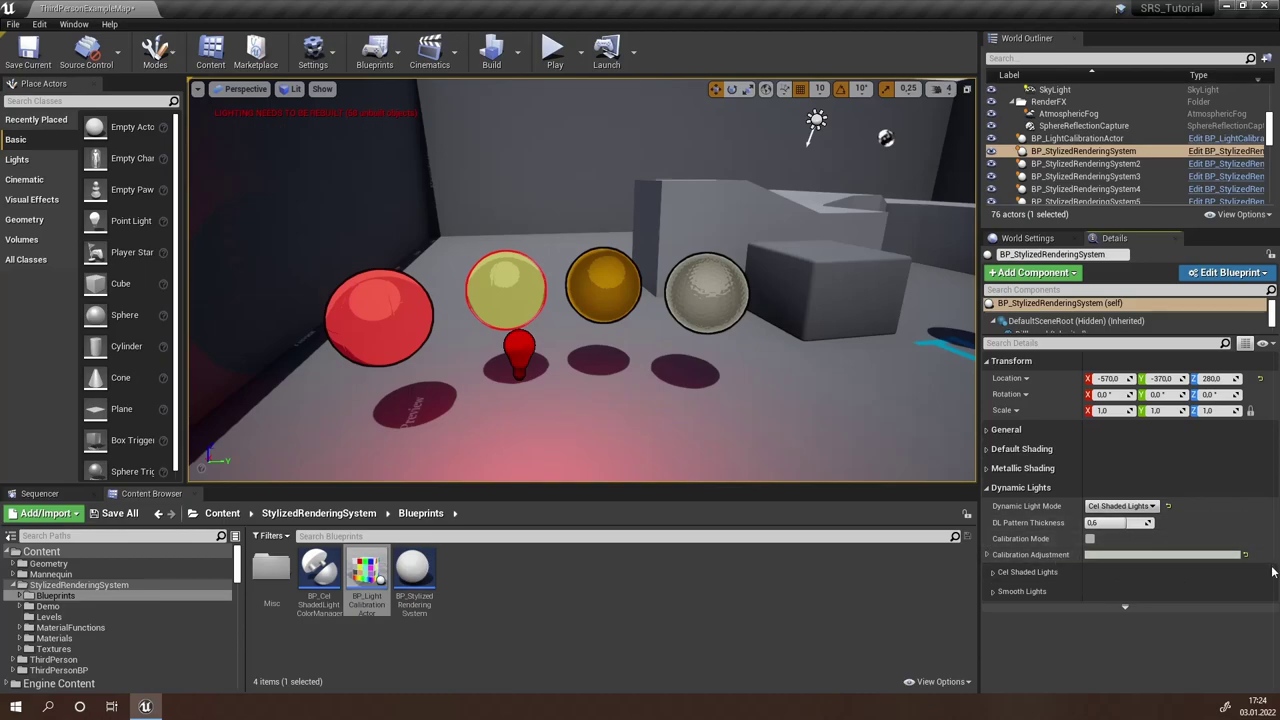
left_click(993, 574)
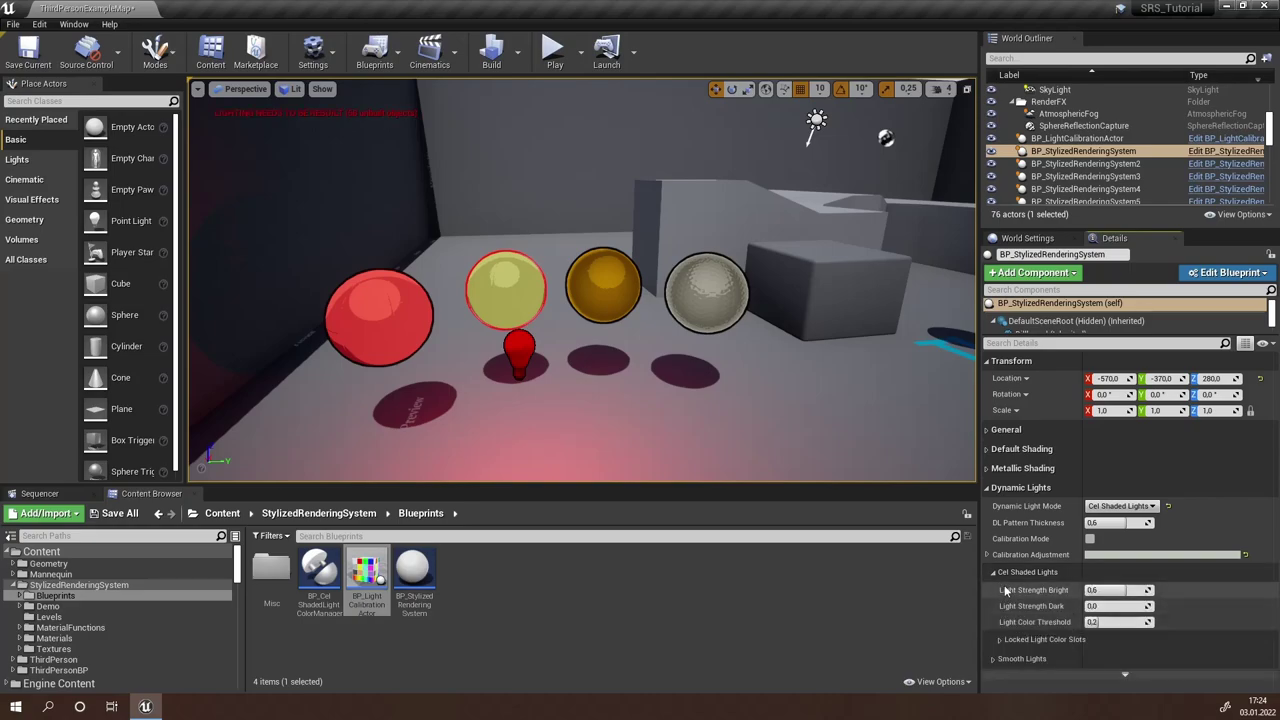
left_click(999, 640)
scroll(1003, 623, "down", 2)
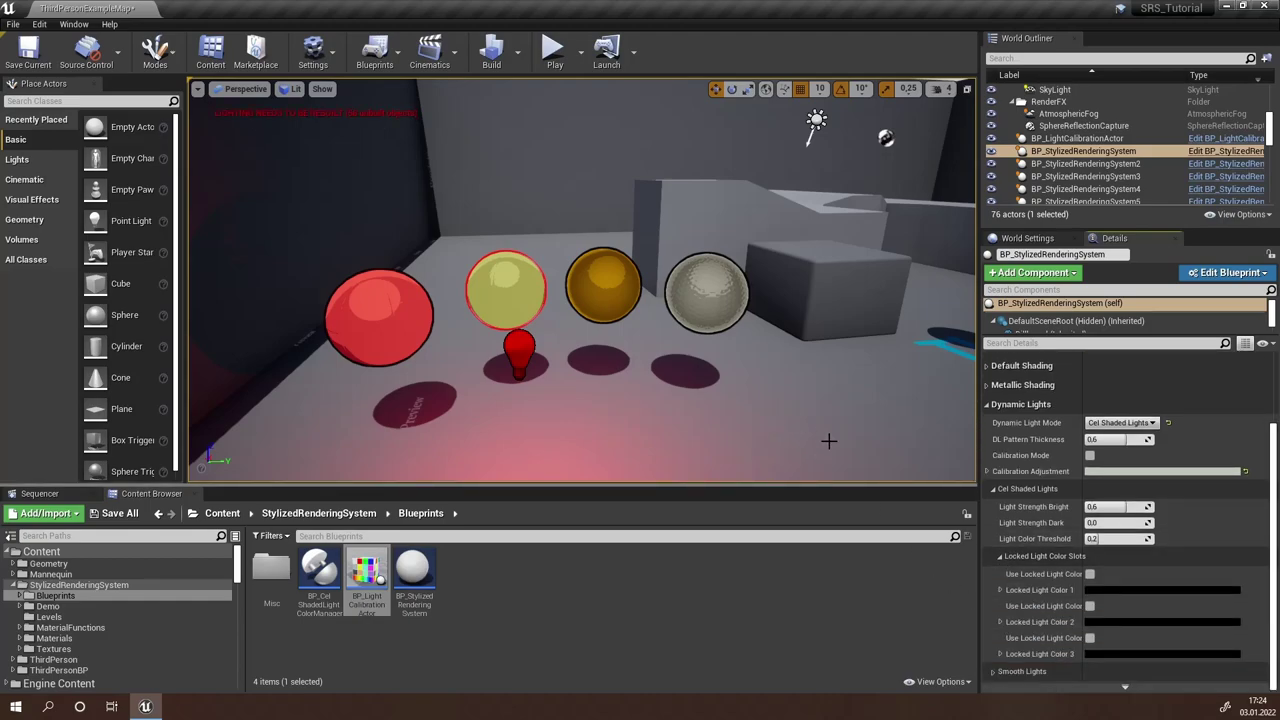
mouse_move(815, 407)
right_mouse_down()
mouse_move(842, 406)
mouse_move(828, 400)
right_mouse_up()
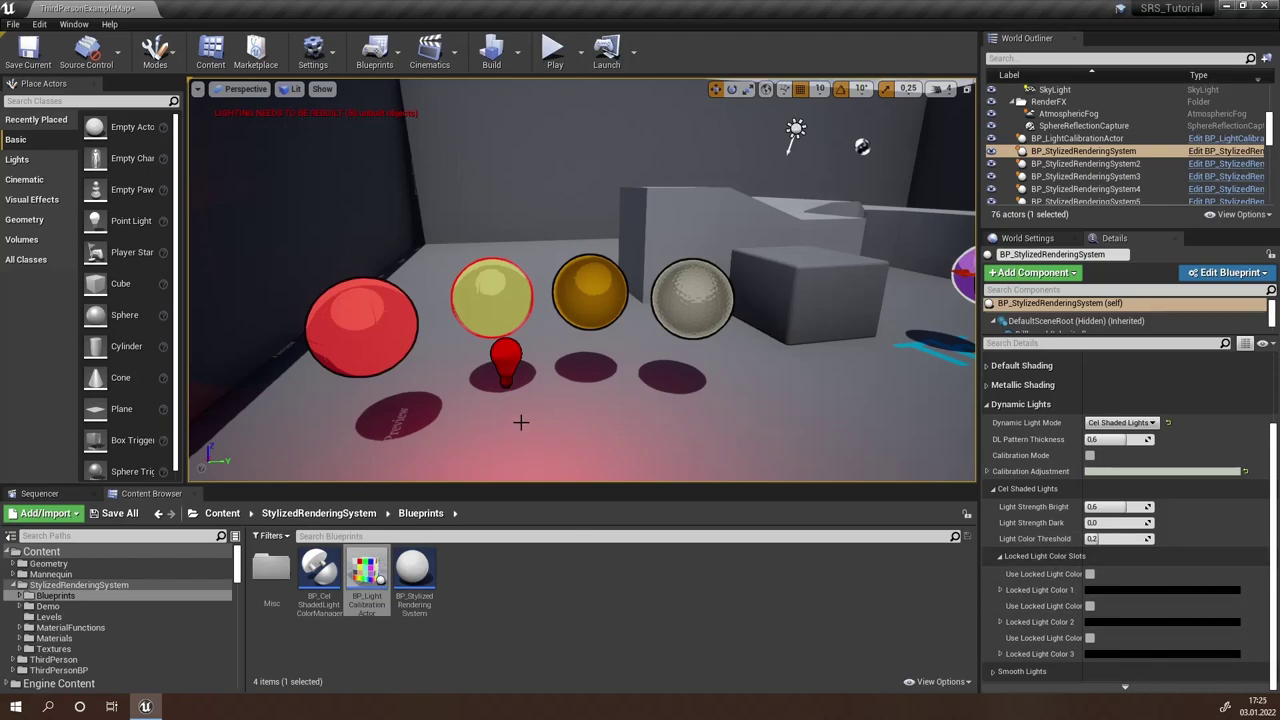
Step: Look up the red point light's Light Color RGB values and leave them as they are
left_click(505, 362)
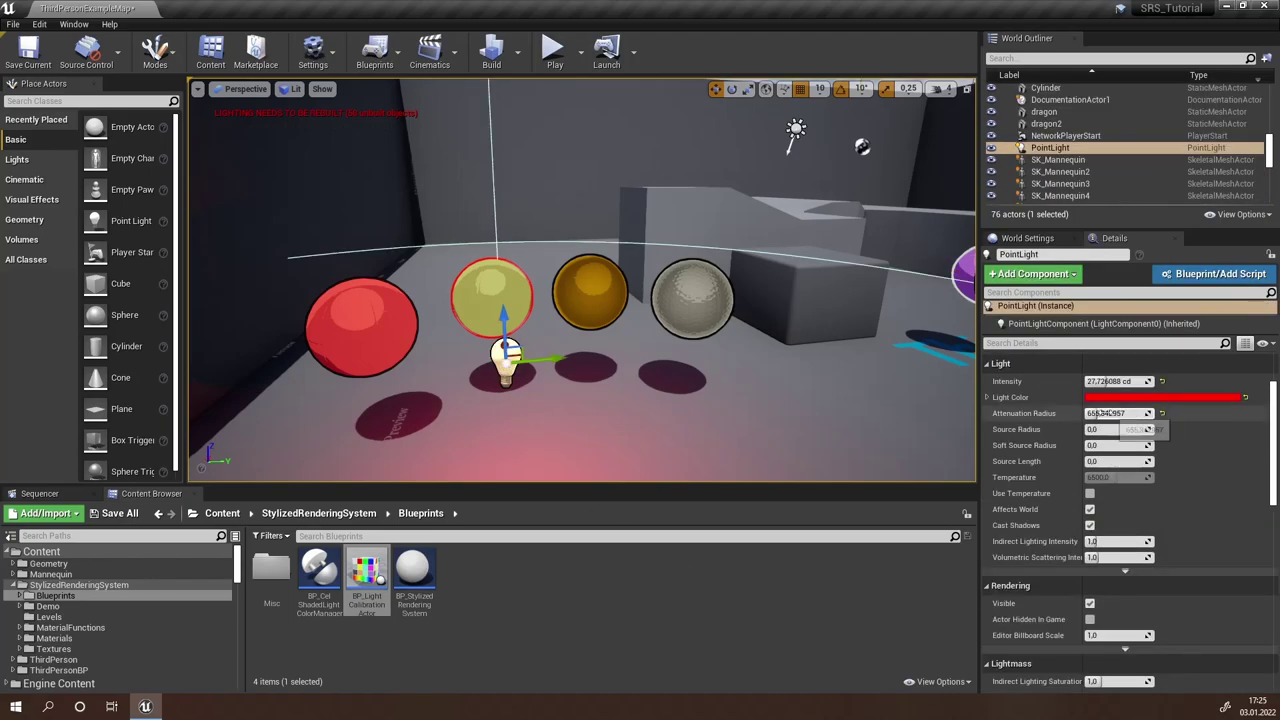
left_click(1170, 397)
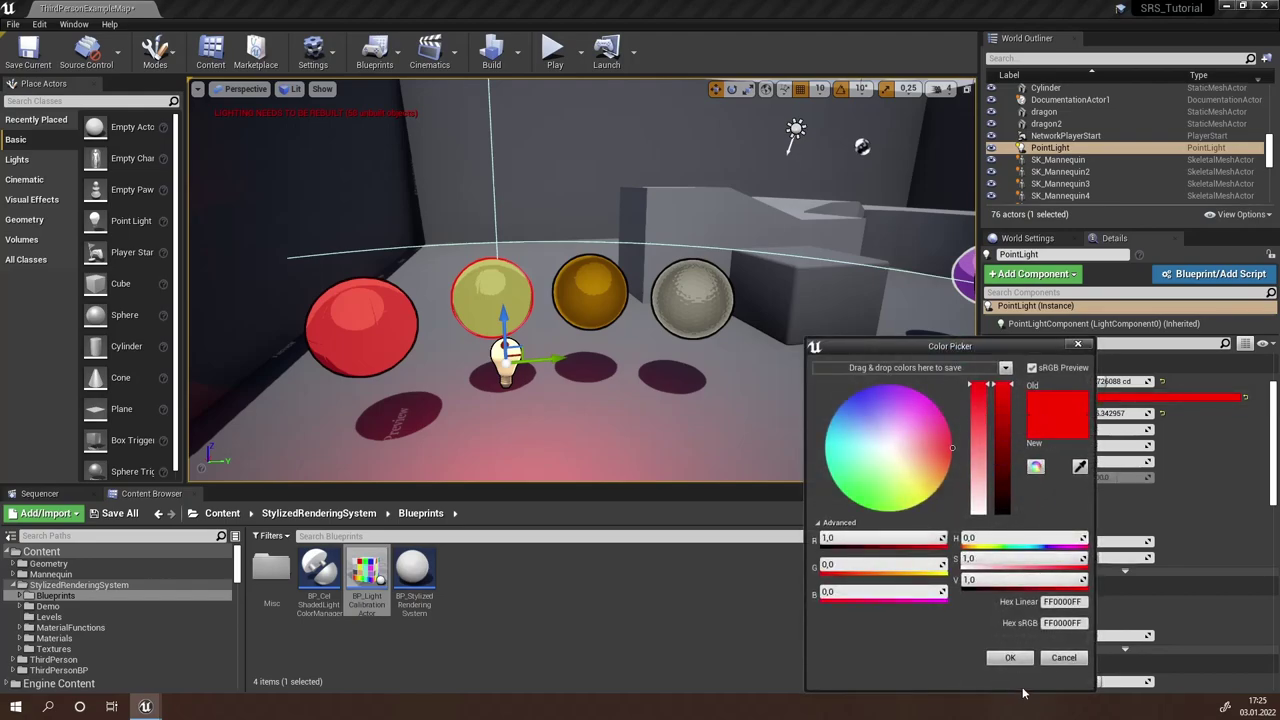
left_click(1006, 657)
Step: Enable the first locked light colour on BP_StylizedRenderingSystem and set Locked Light Color 1 to pure red, R 1,0 and A 1,0
right_click_drag(905, 329, 950, 318)
left_click(912, 290)
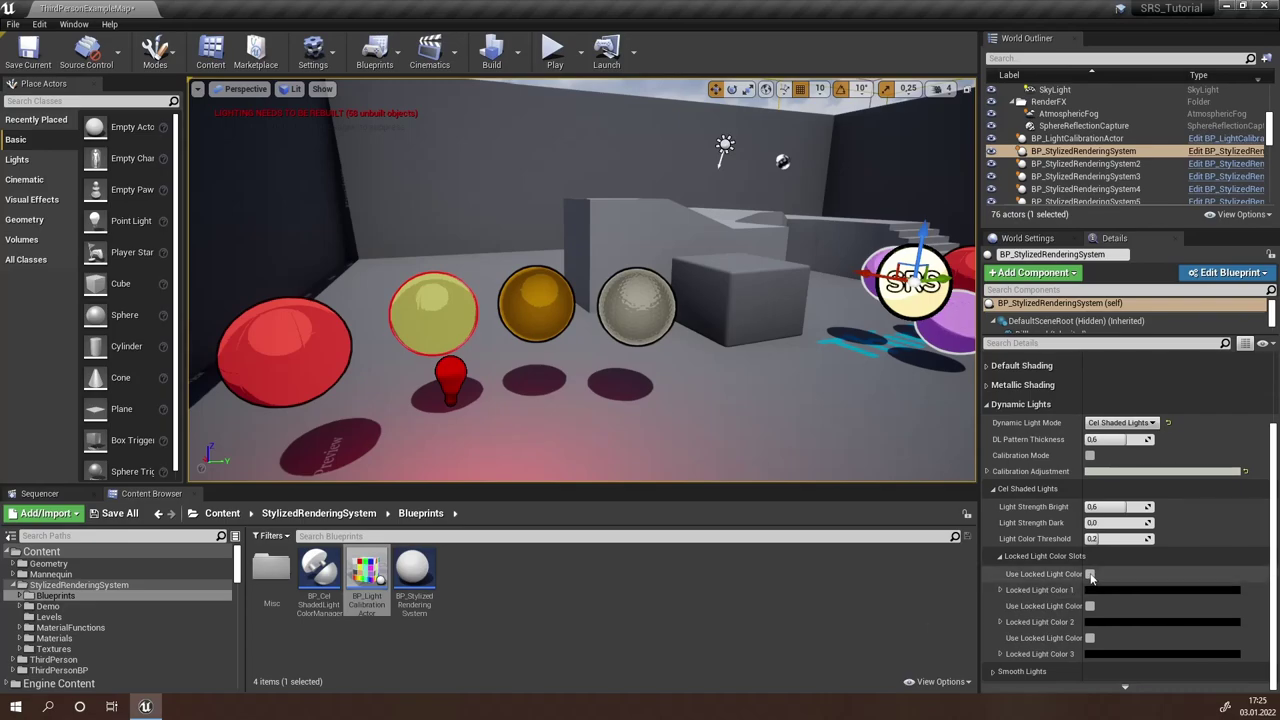
left_click(1091, 577)
left_click(1091, 590)
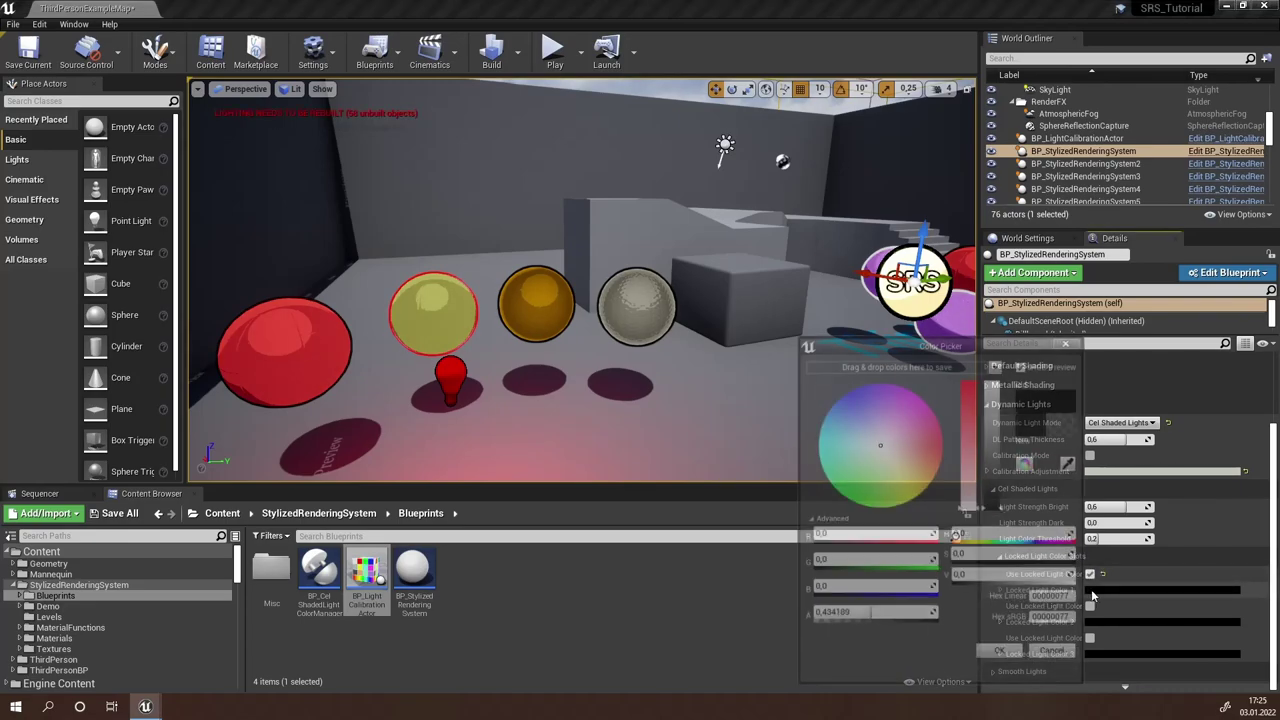
left_click_drag(999, 414, 999, 386)
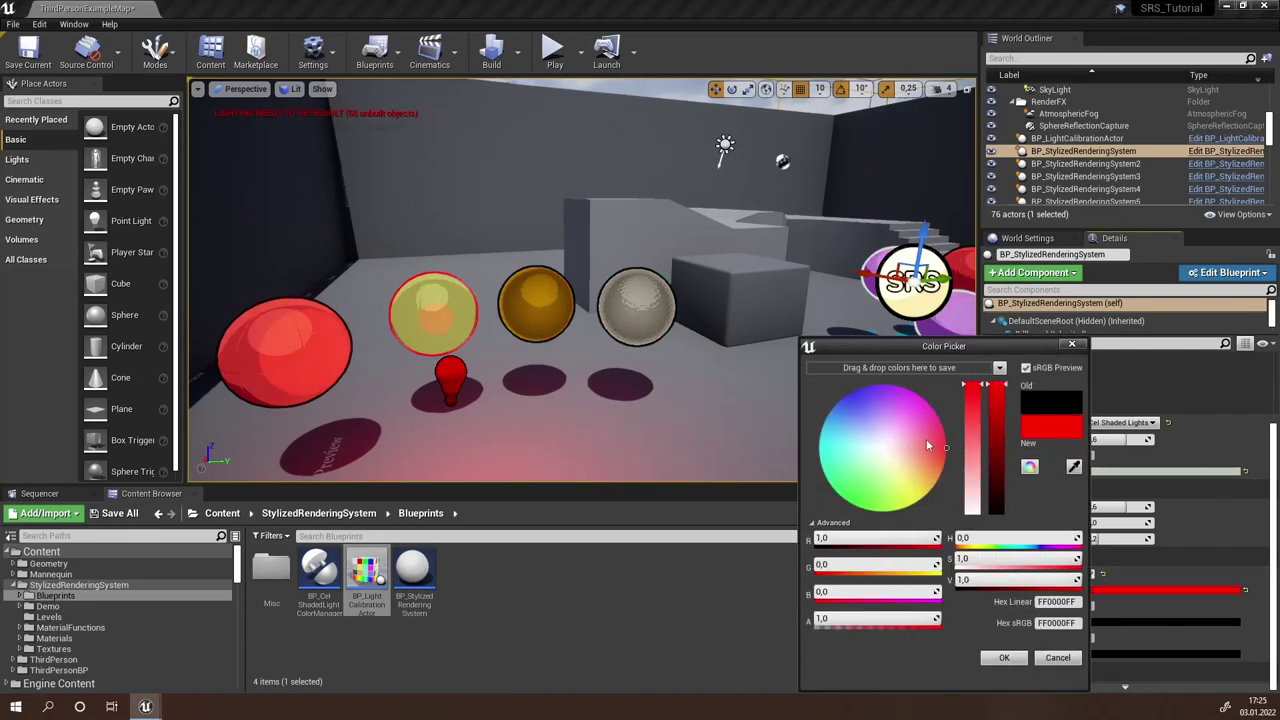
left_click(1018, 661)
Step: Move the red point light along the floor to in front of the silver sphere
right_click_drag(668, 393, 620, 399)
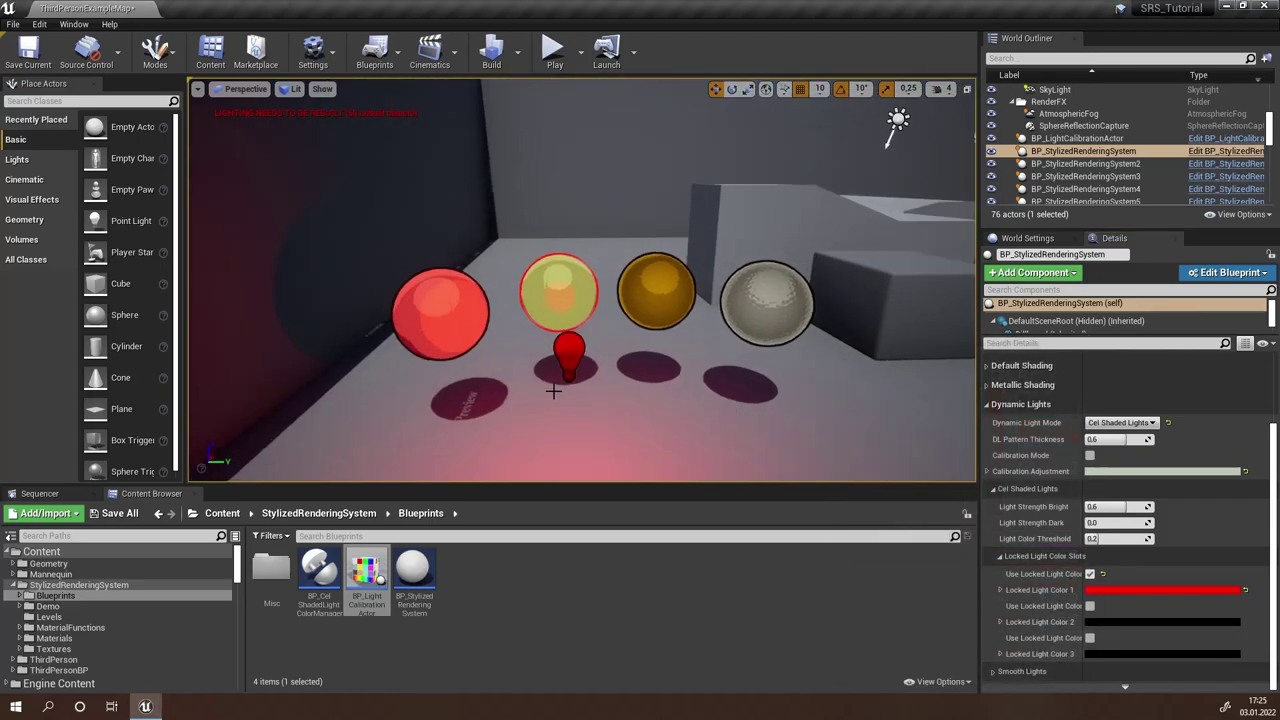
left_click(563, 352)
left_click_drag(577, 349, 610, 328)
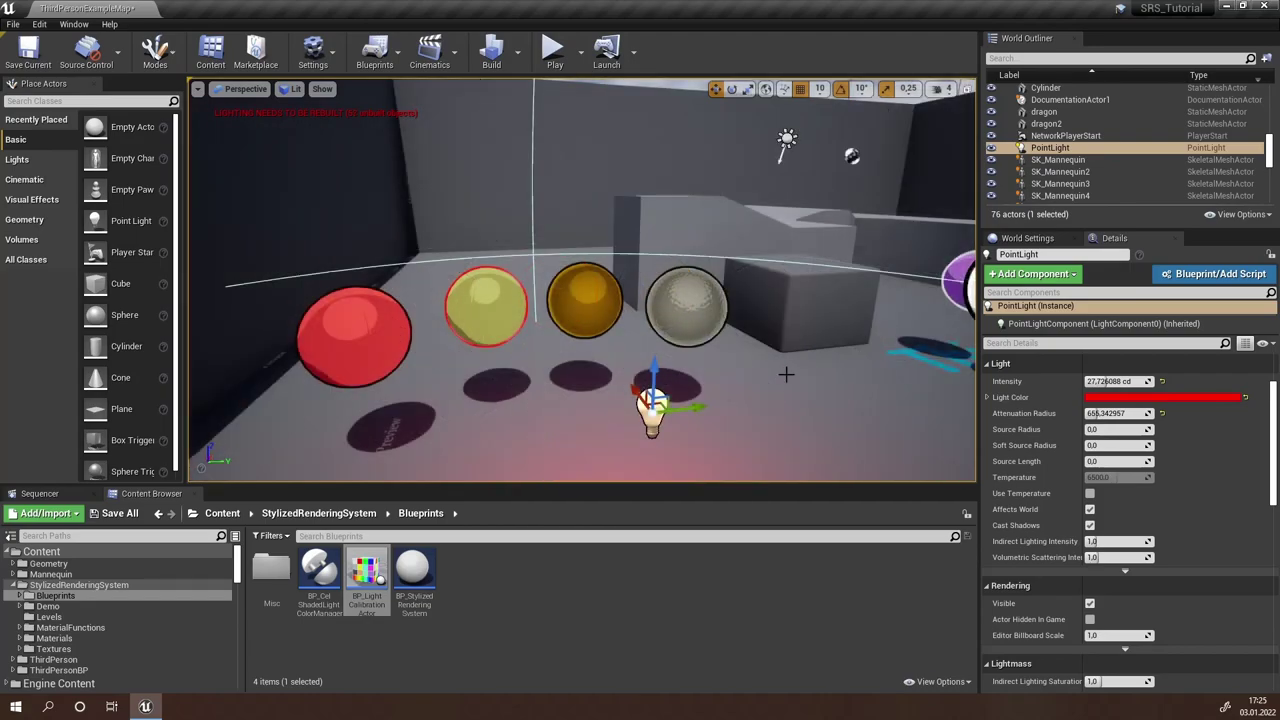
Step: Duplicate the red point light above the orange sphere and set the copy's Light Color to blue with R 0 and B 1
left_click_drag(651, 374, 559, 194, "alt")
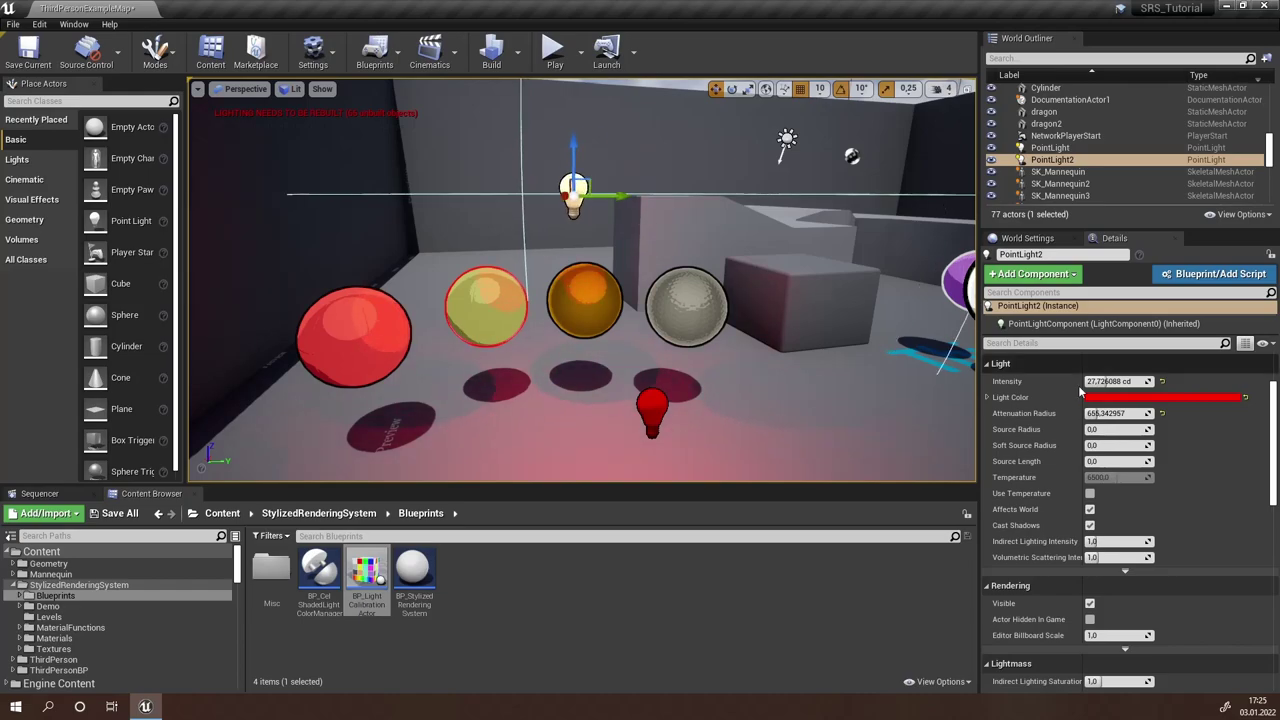
left_click(1158, 398)
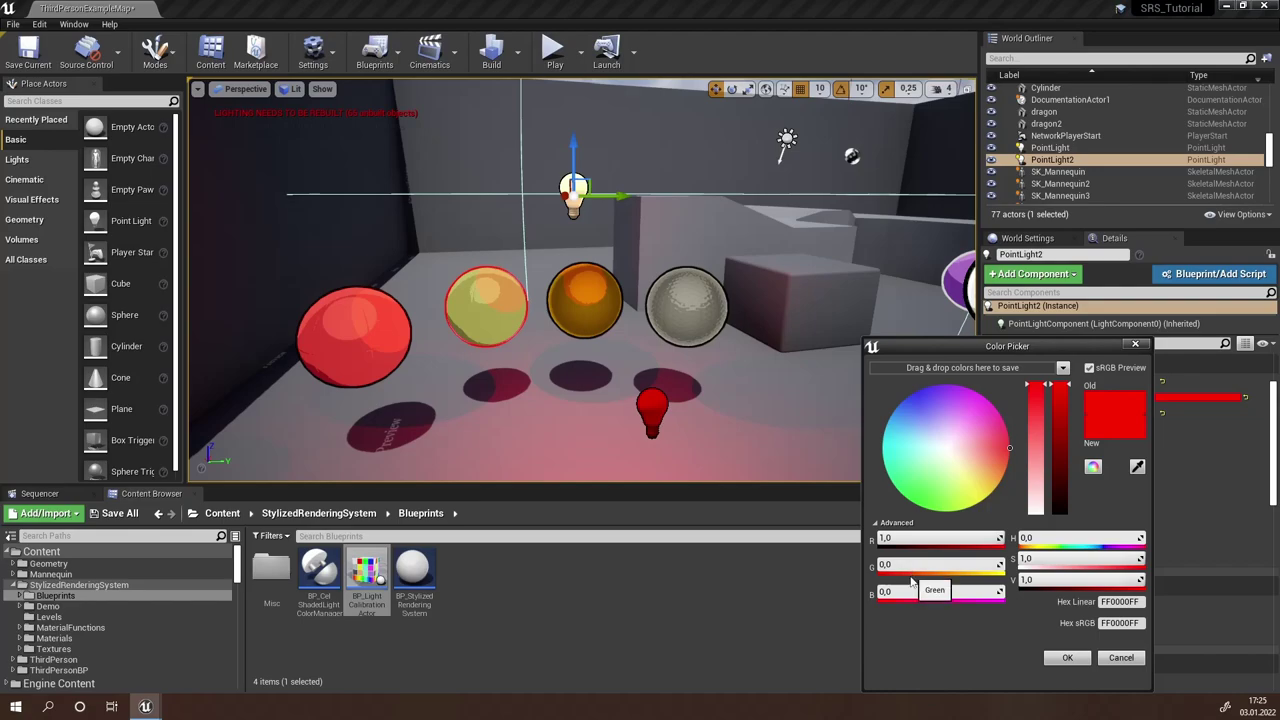
type("1")
key("Return")
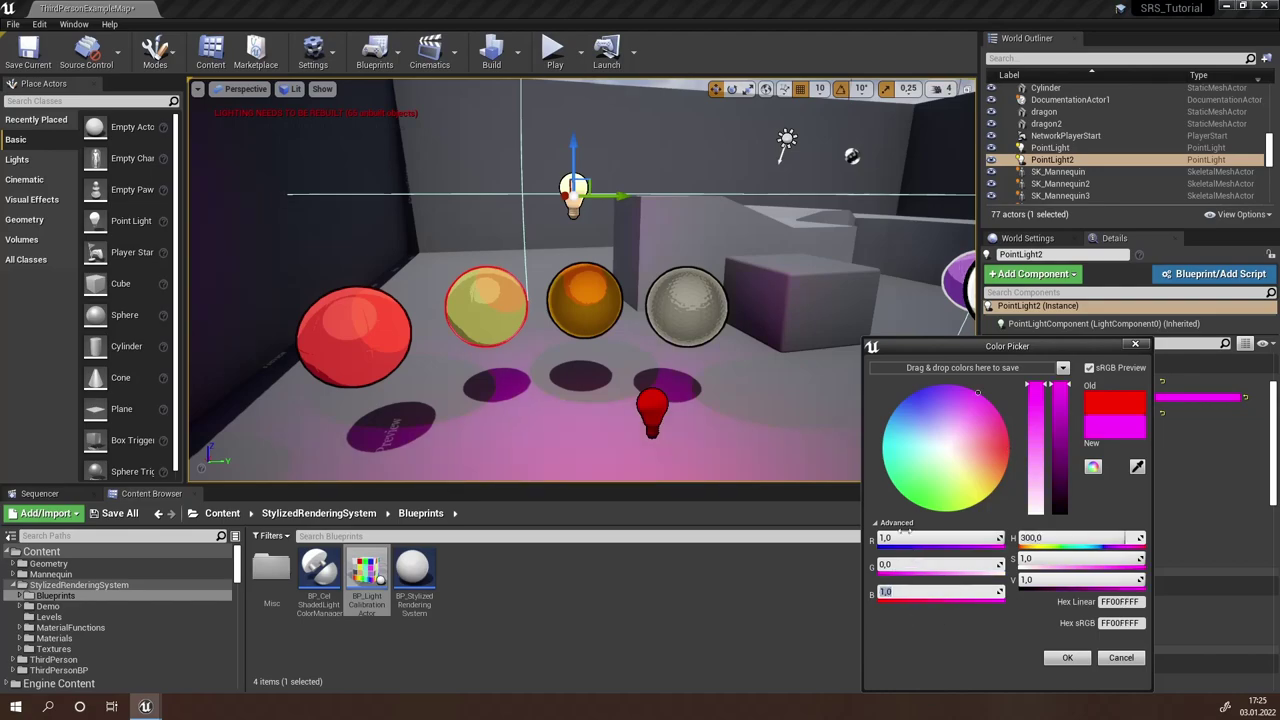
left_click(907, 538)
type("0")
key("Return")
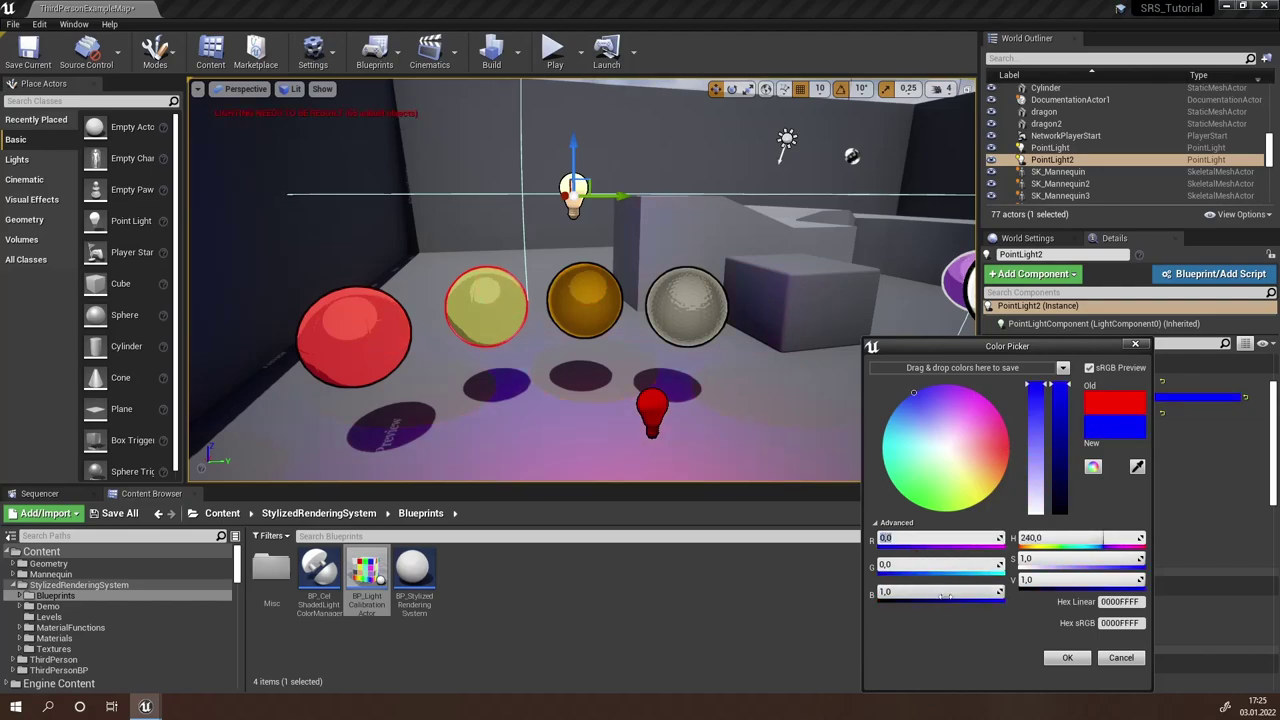
left_click(1068, 658)
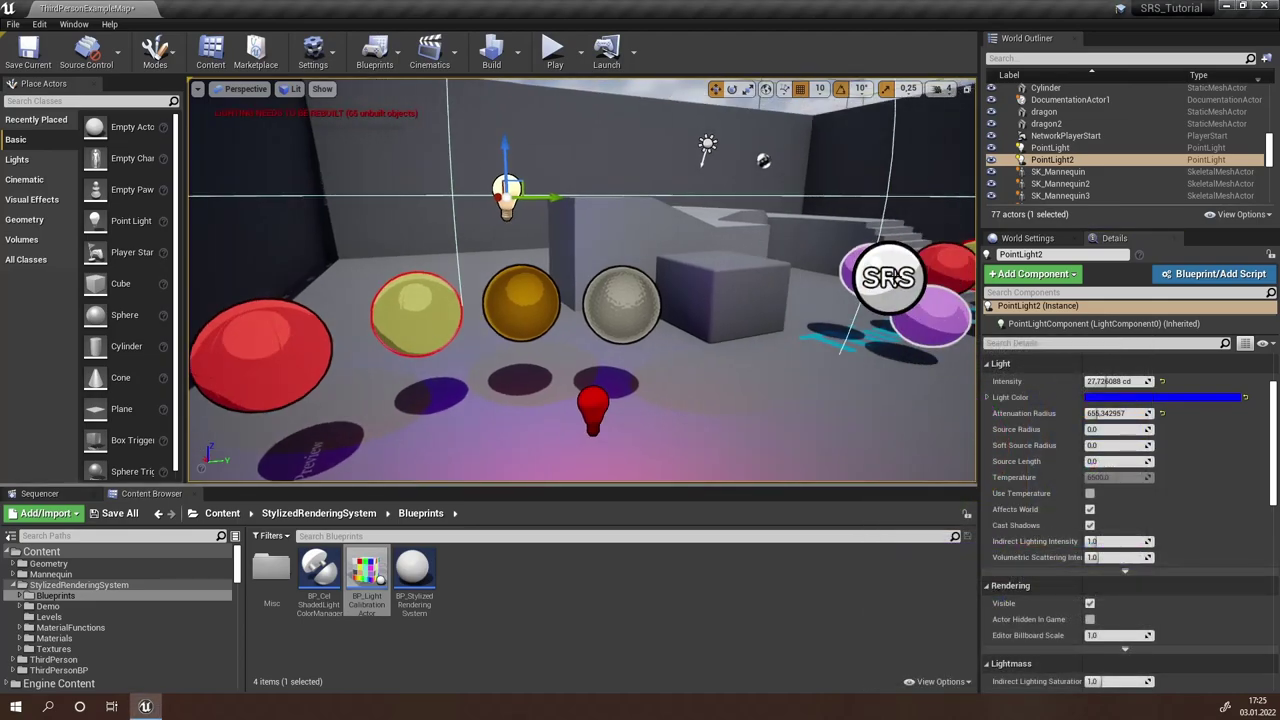
Step: Enable the second locked light colour on BP_StylizedRenderingSystem and set Locked Light Color 2 to blue with B 1
left_click(887, 273)
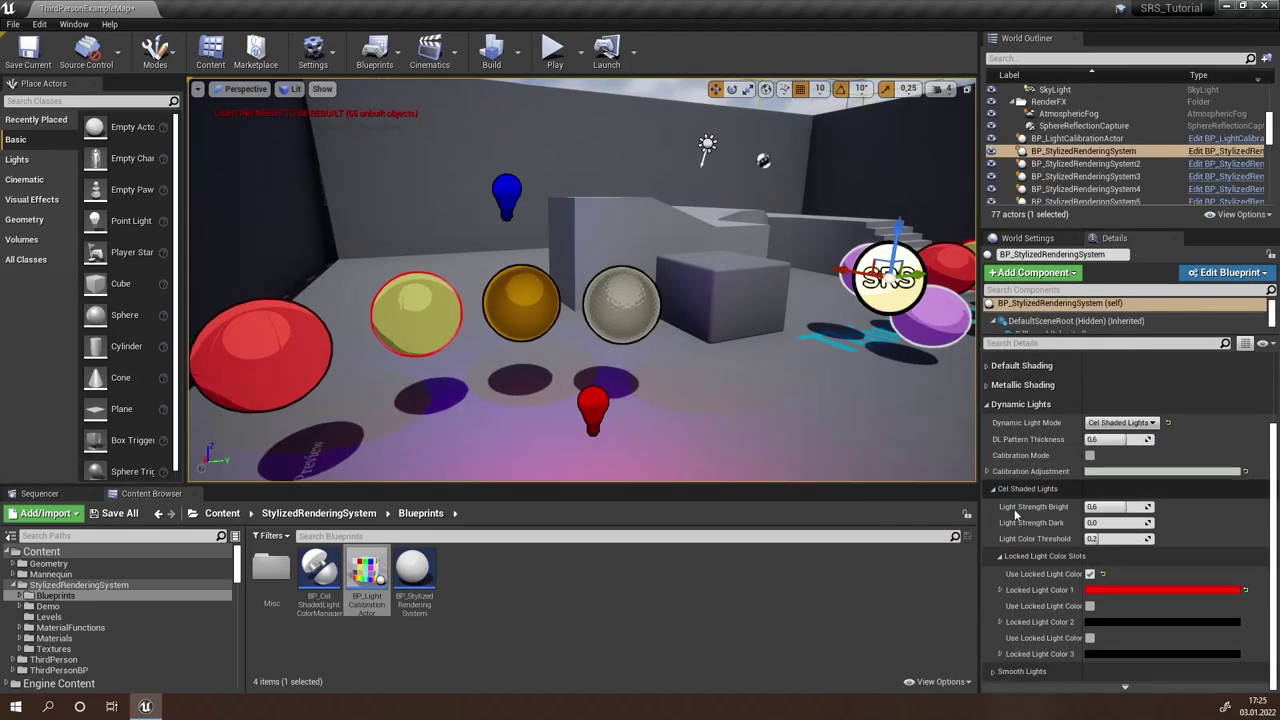
left_click(1089, 606)
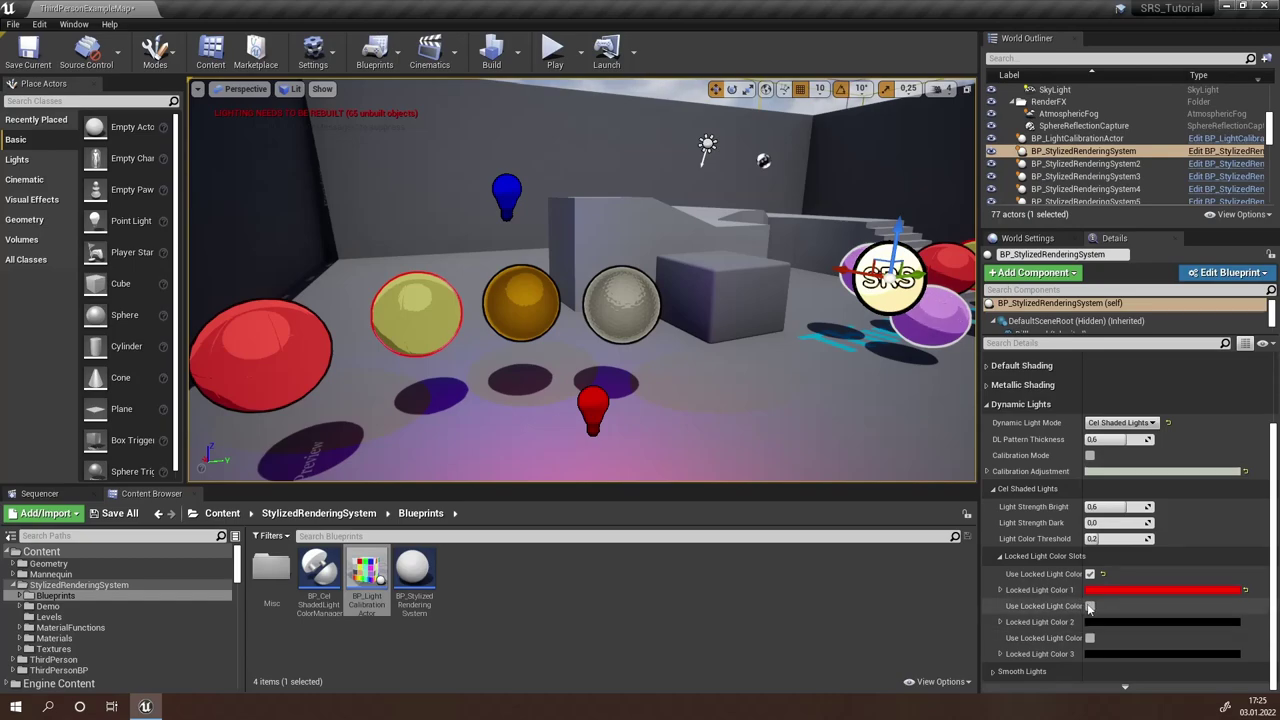
left_click(1111, 621)
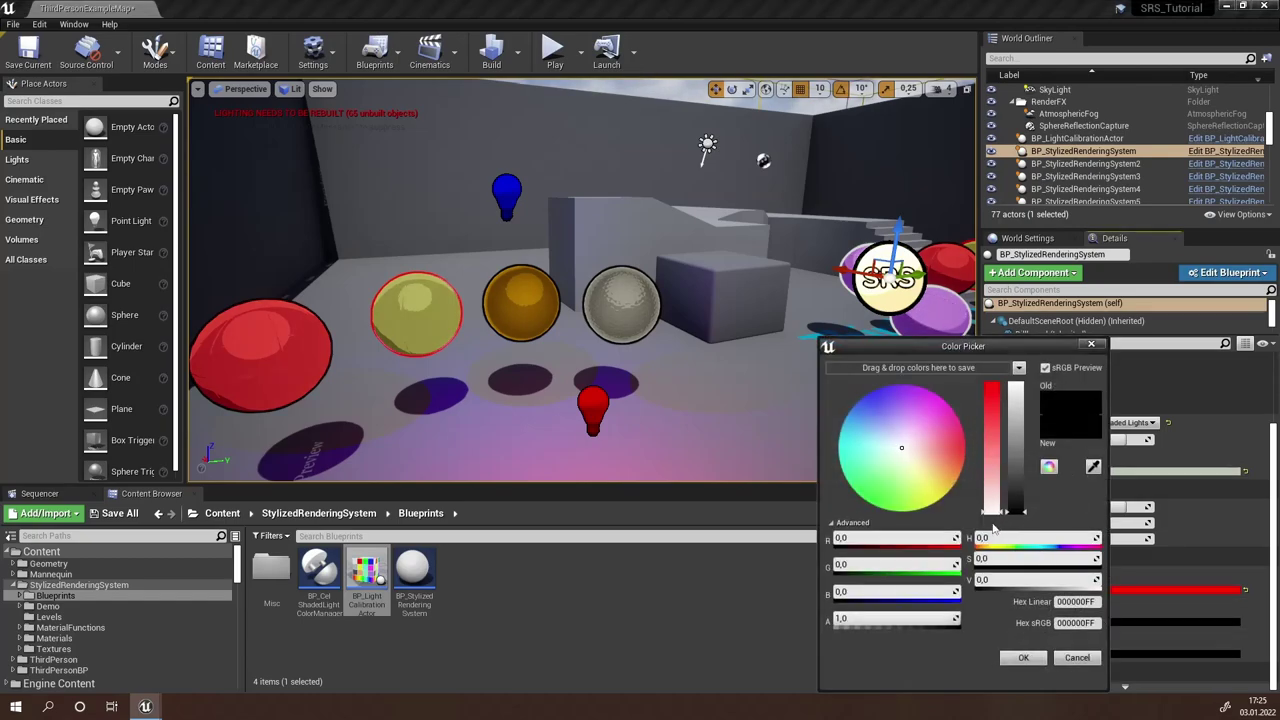
left_click(906, 593)
type("1")
key("Return")
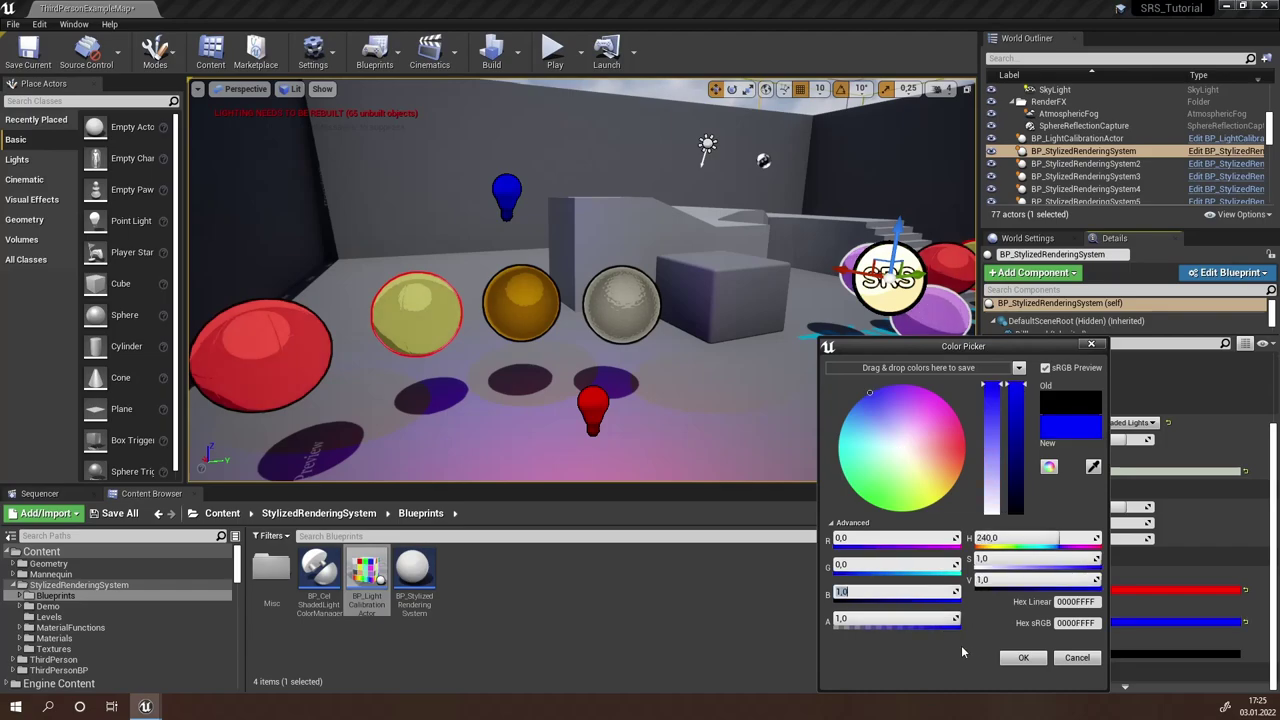
left_click(1021, 658)
Step: Move the blue point light down to between the red and yellow spheres
left_click(507, 192)
left_click_drag(510, 161, 378, 291)
right_click_drag(457, 330, 430, 330)
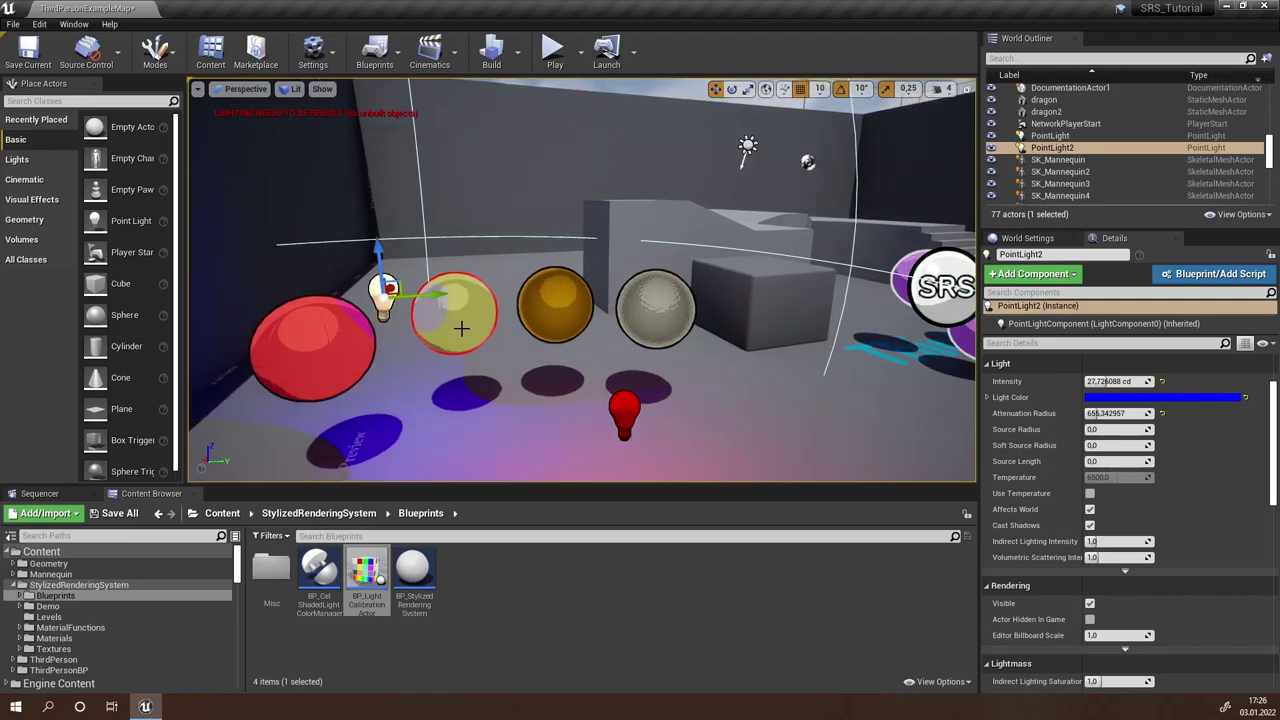
Step: Duplicate the blue point light to between the orange and silver spheres and set the copy's Light Color to green with G 1 and B 0
left_click_drag(440, 298, 639, 283, "alt")
left_click(1110, 397)
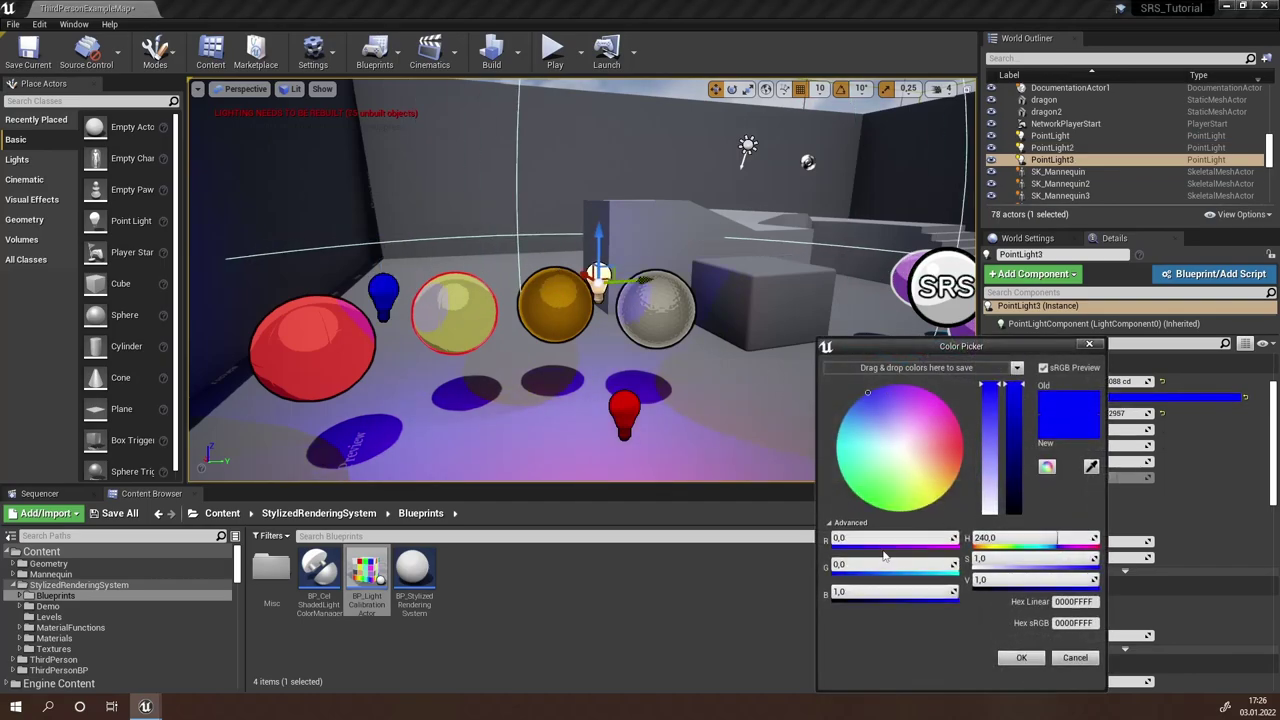
type("1")
key("Tab")
type("0")
key("Return")
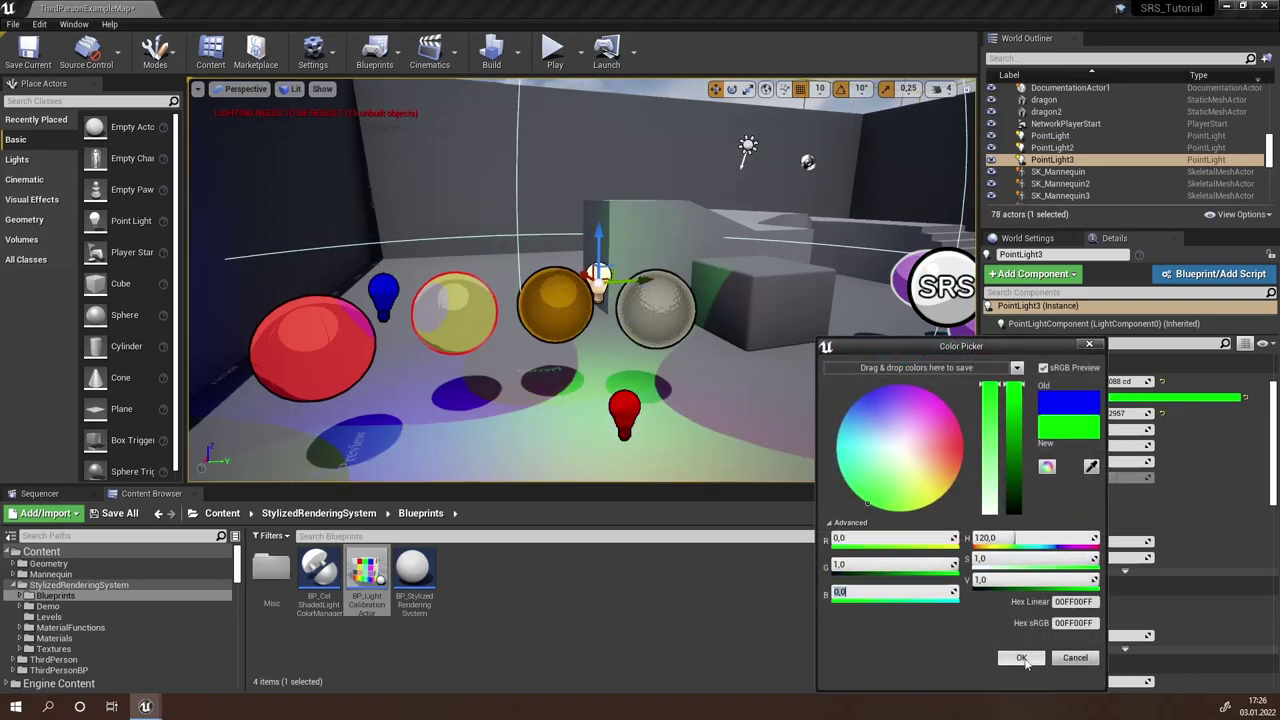
left_click(1025, 660)
Step: Enable the third locked light colour on BP_StylizedRenderingSystem and set Locked Light Color 3 to green with G 1
left_click(945, 287)
left_click(1090, 639)
left_click(1106, 654)
left_click(909, 568)
type("1")
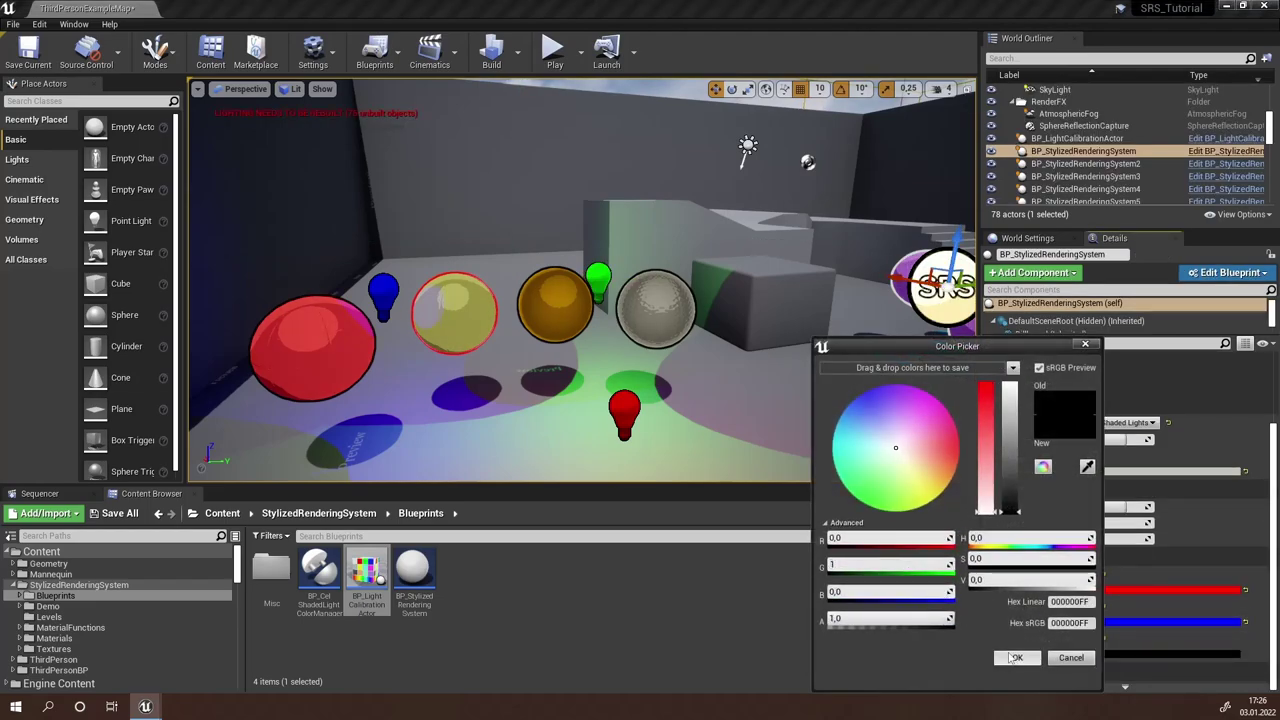
left_click(1010, 658)
Step: Raise the green point light above the gap between the orange and silver spheres
left_click(598, 279)
left_click_drag(598, 244, 598, 190)
key("w")
right_click_drag(598, 190, 546, 230)
key("s")
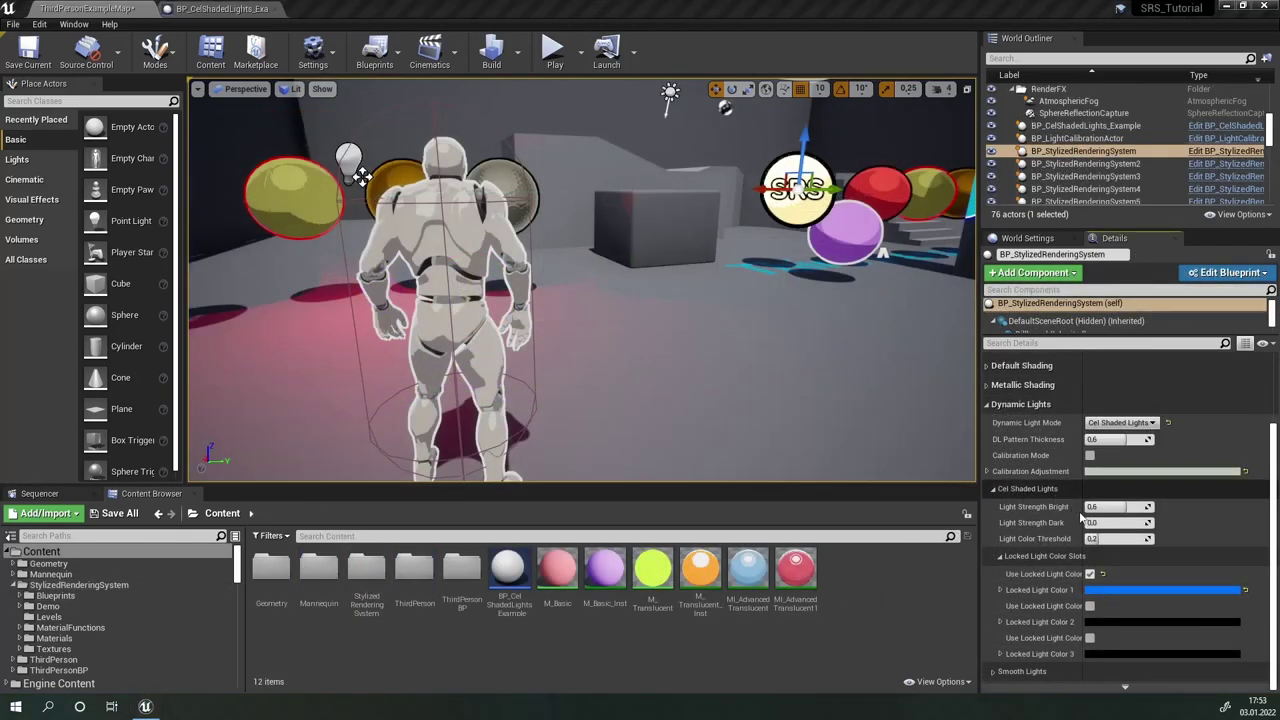
Step: Try a magenta hue for Locked Light Color 1, lowering its brightness to 0 and raising it again
left_click(1126, 591)
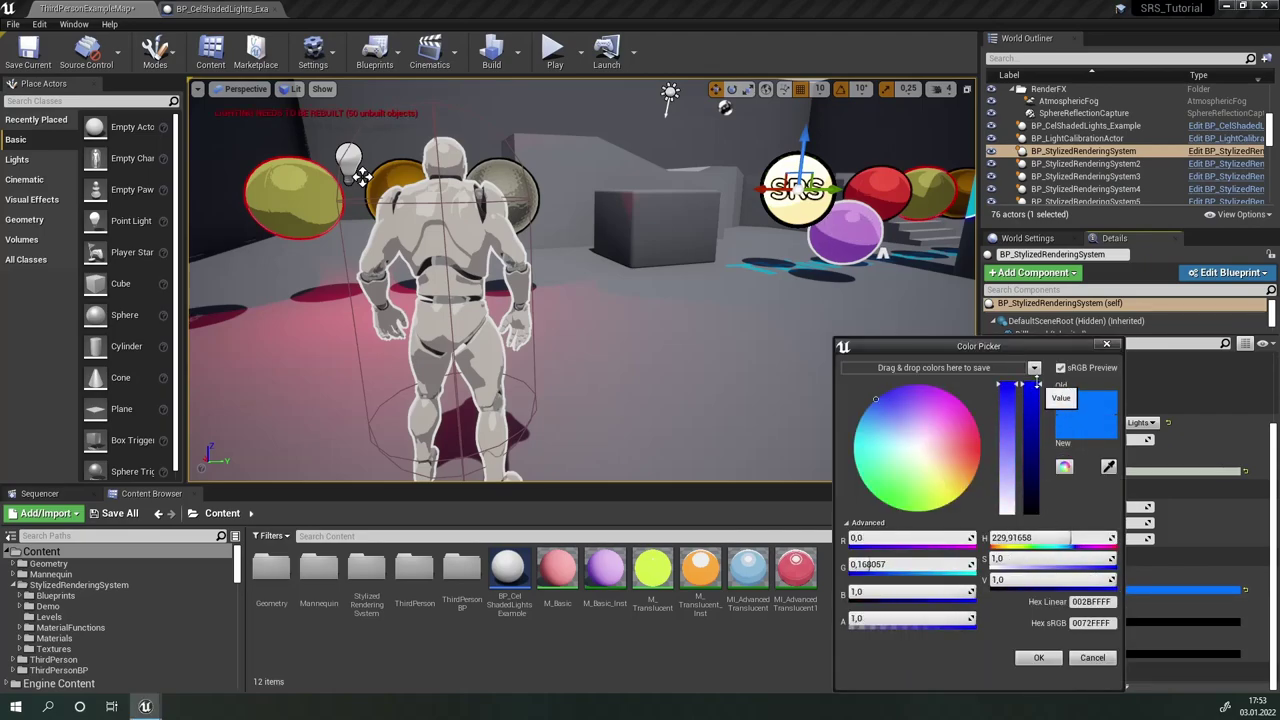
mouse_move(950, 410)
left_mouse_down()
mouse_move(985, 487)
mouse_move(872, 488)
mouse_move(843, 437)
mouse_move(905, 392)
mouse_move(972, 425)
mouse_move(939, 452)
left_mouse_up()
left_click_drag(1030, 432, 1034, 516)
mouse_move(950, 487)
left_mouse_down()
mouse_move(903, 478)
mouse_move(915, 411)
mouse_move(940, 402)
left_mouse_up()
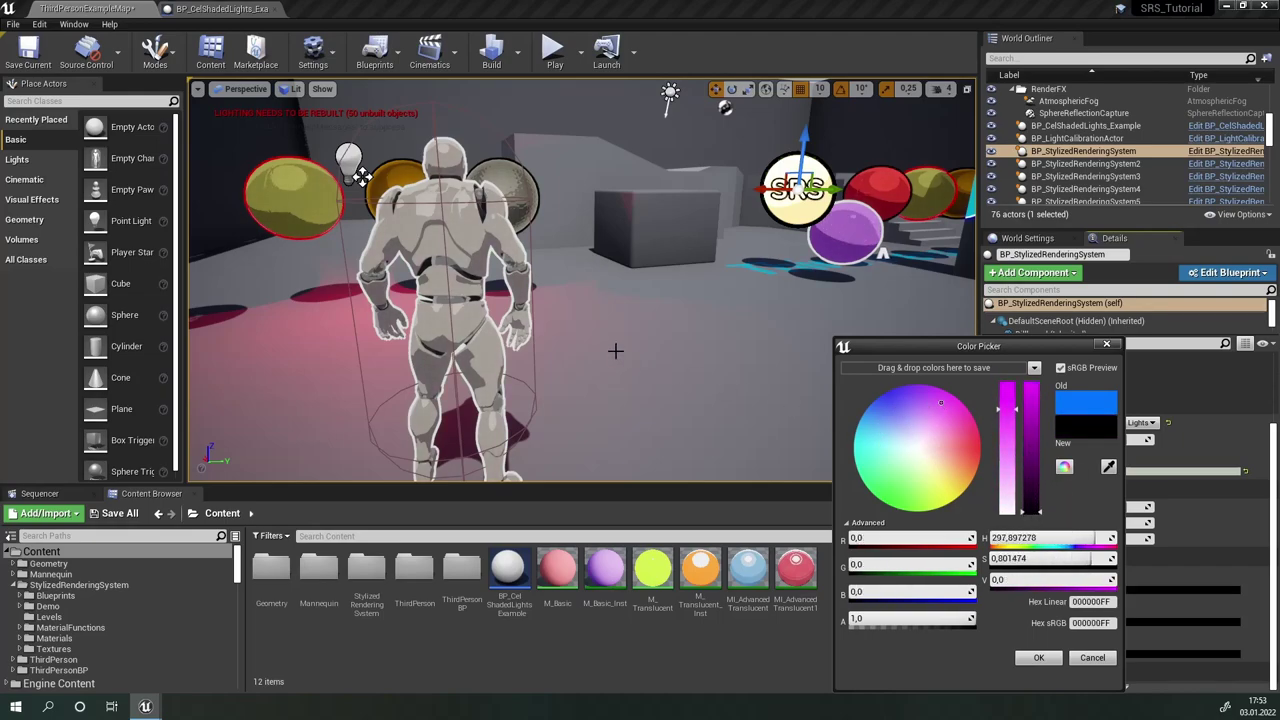
left_click_drag(1032, 482, 1032, 440)
left_click_drag(1037, 492, 1034, 392)
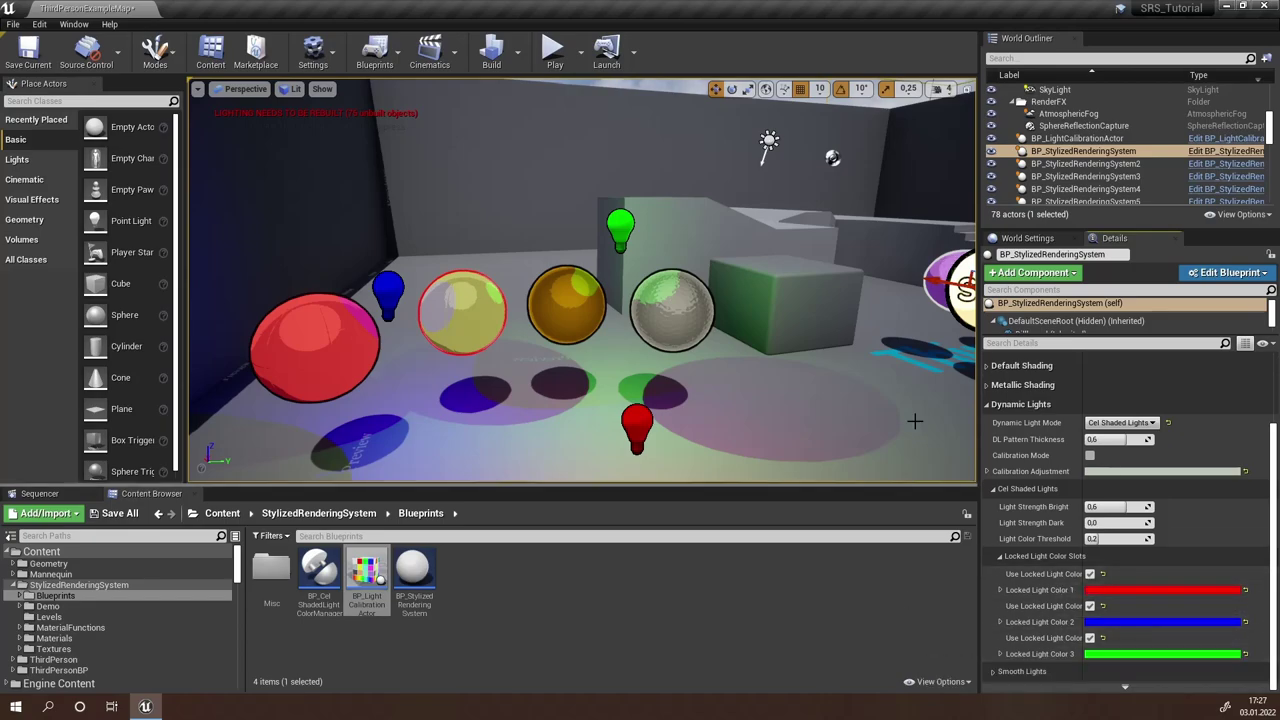
Step: Disable all three locked light colours in BP_StylizedRenderingSystem's Cel Shaded Lights settings
right_click_drag(915, 421, 945, 430)
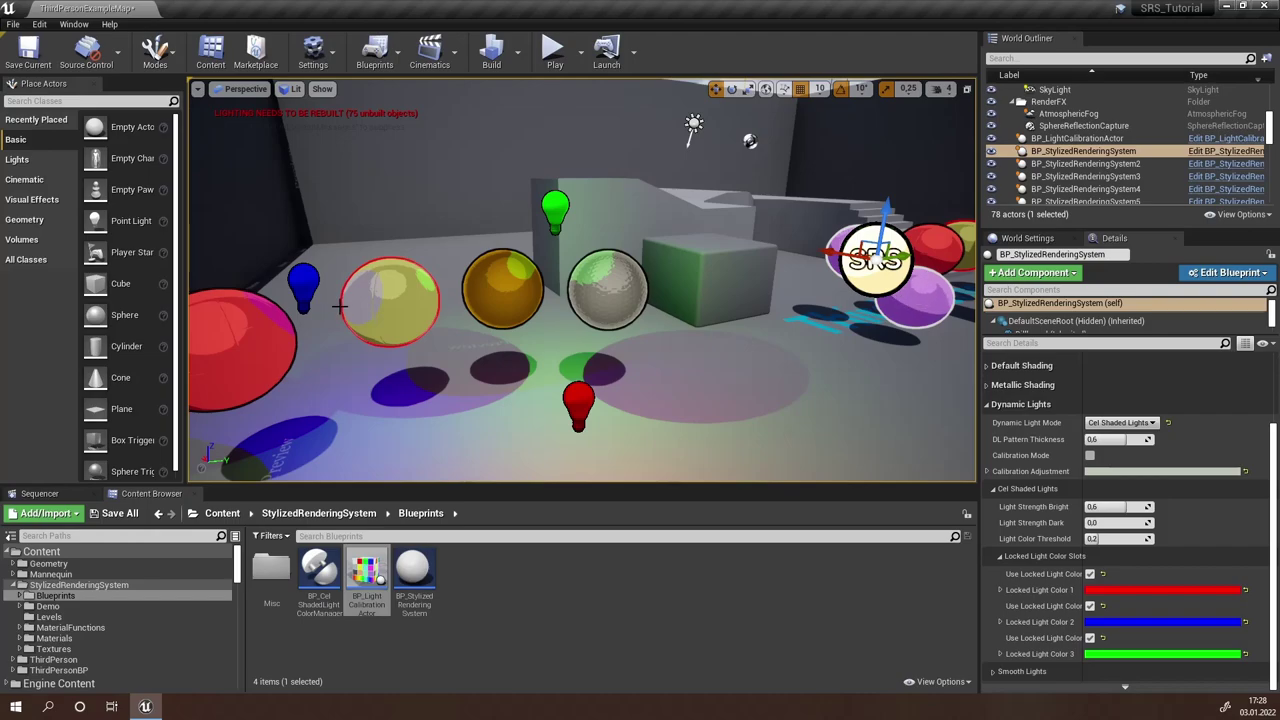
left_click(1090, 574)
left_click(1090, 606)
left_click(1090, 638)
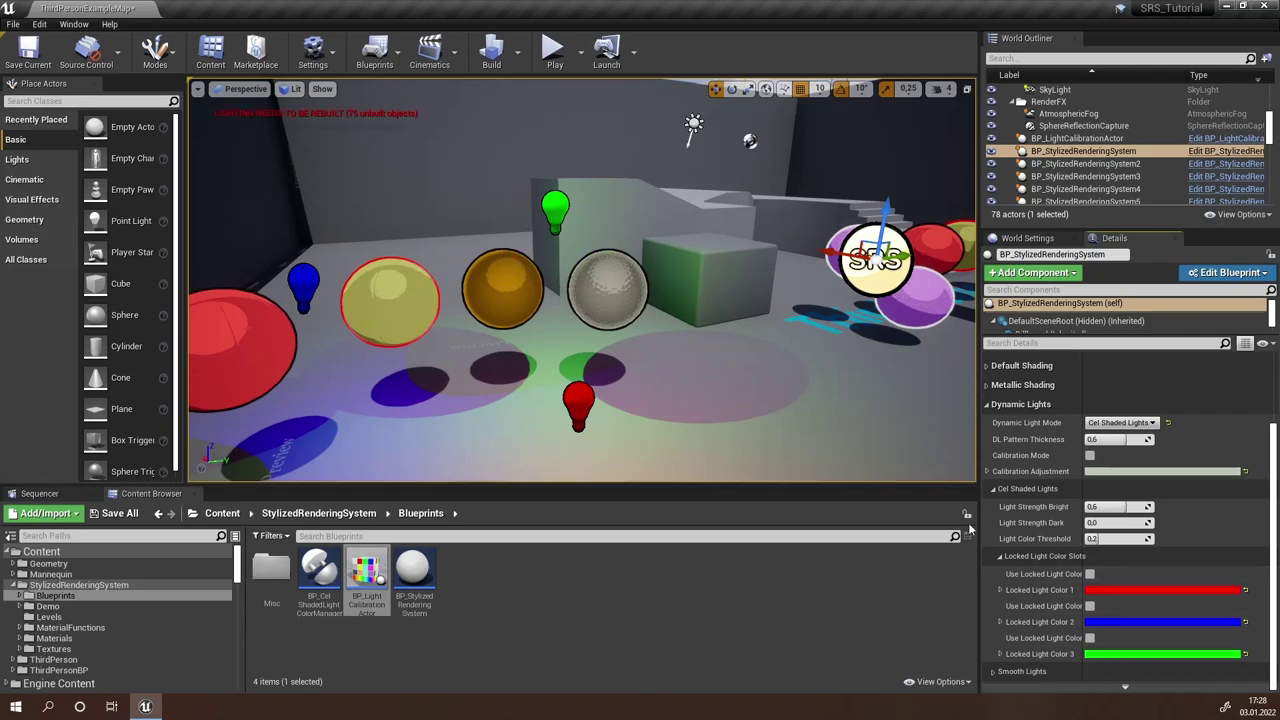
left_click(1000, 556)
left_click(997, 556)
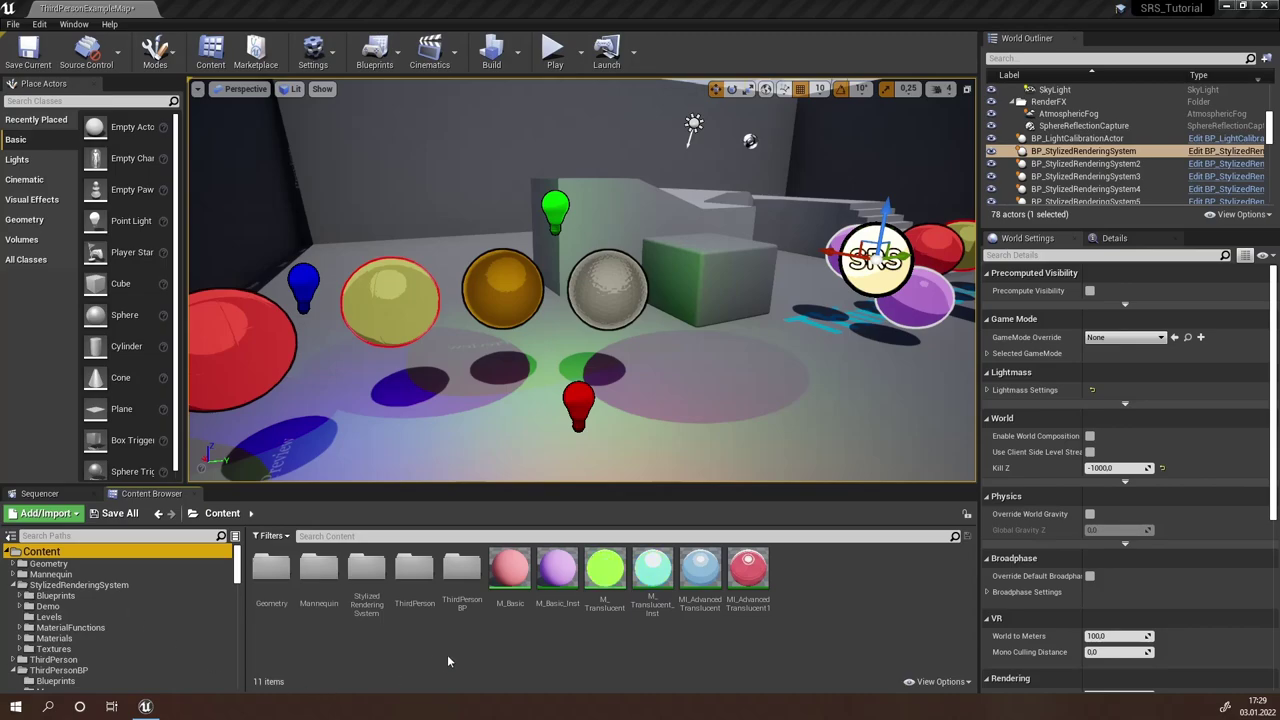
Step: Open the ThirdPersonGameMode blueprint from the ThirdPersonBP Blueprints folder
double_click(470, 605)
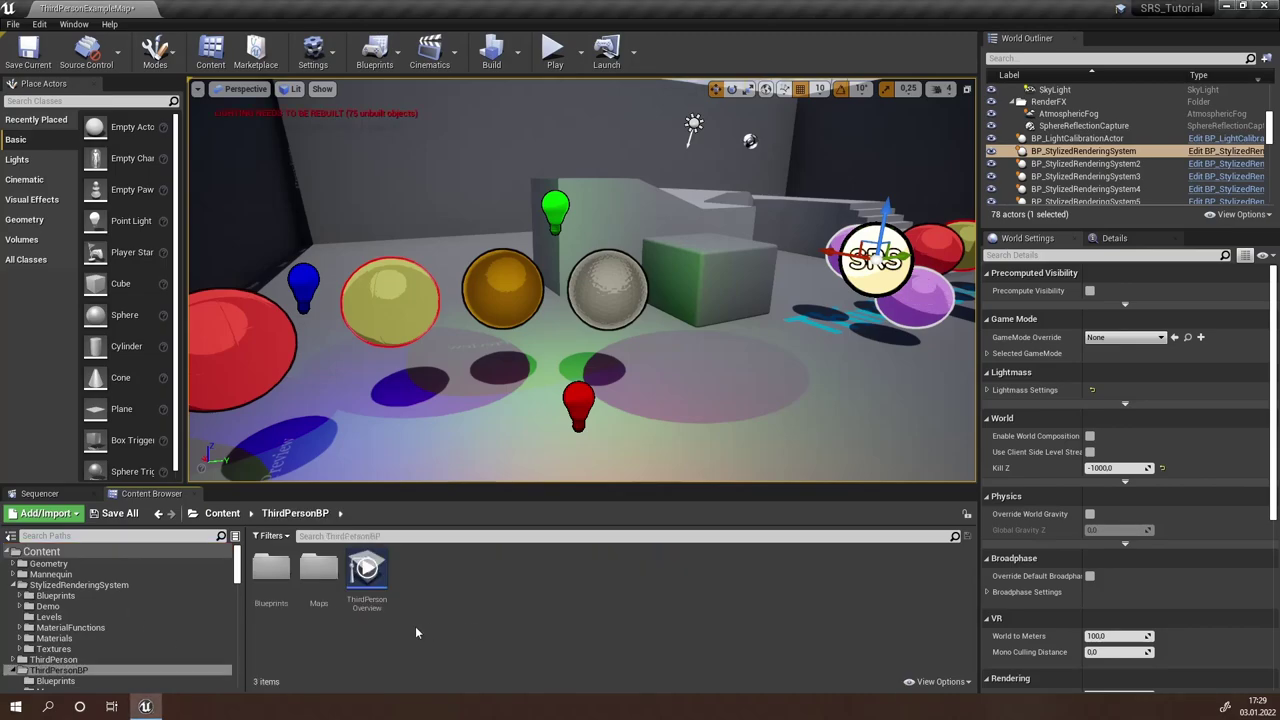
double_click(272, 572)
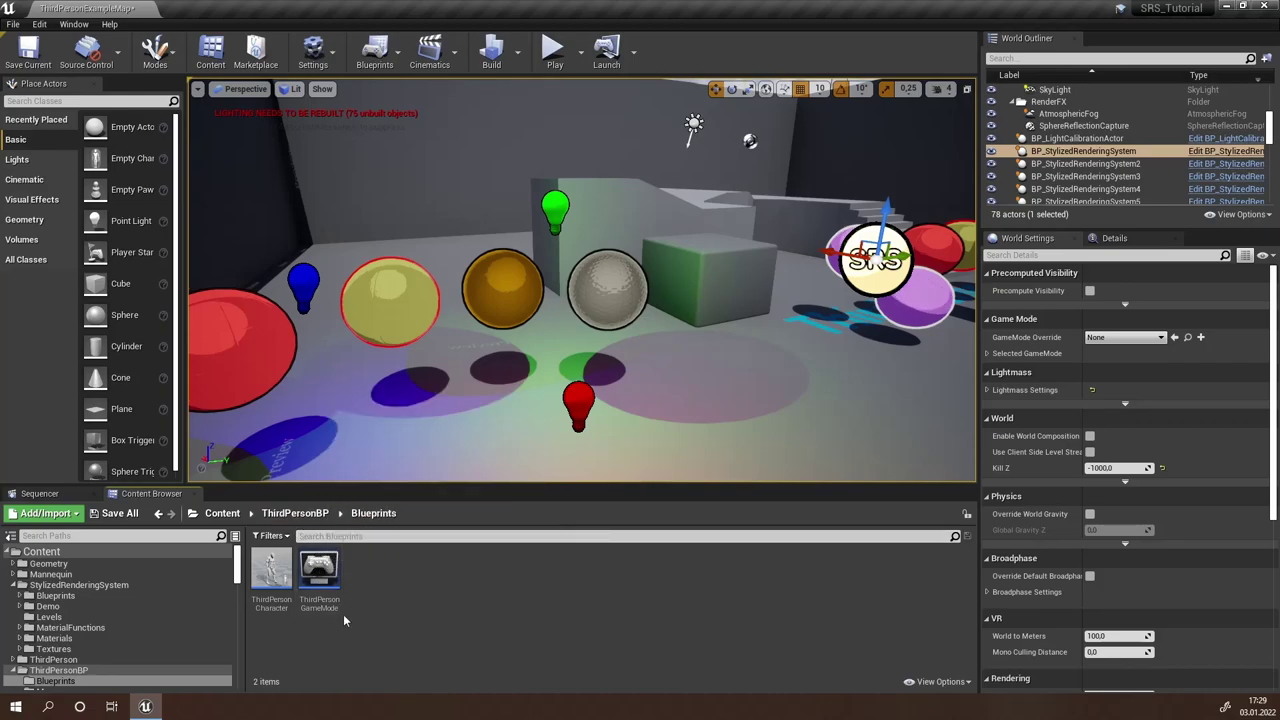
double_click(318, 572)
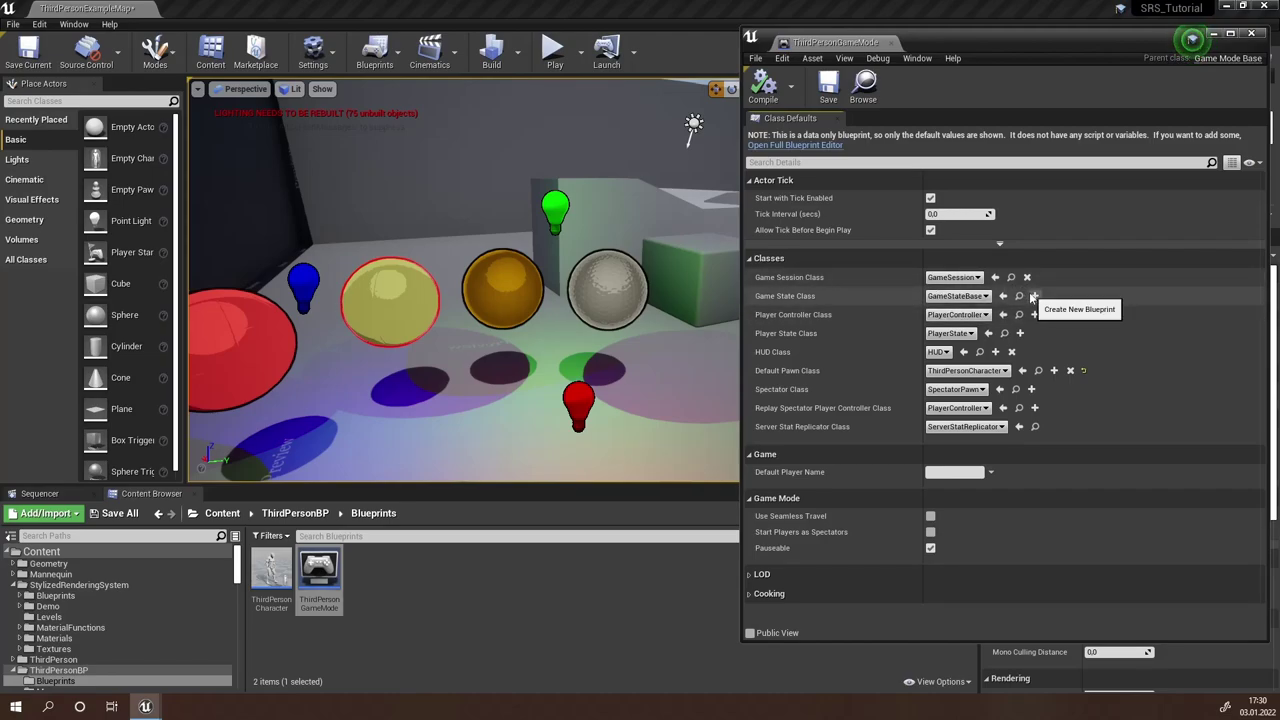
Step: Create a Game State Class blueprint named CelShadedLightsGameState in ThirdPersonBP/Blueprints, and dock its editor in the main window
left_click(1033, 297)
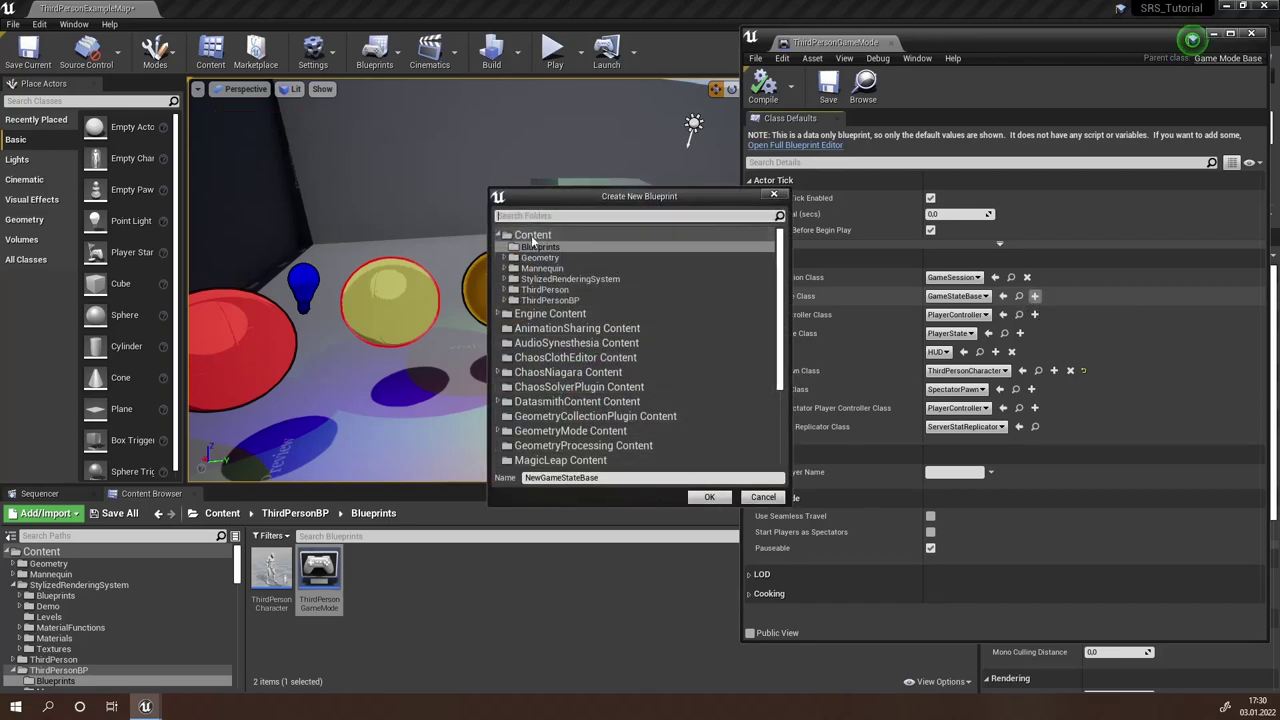
left_click(553, 300)
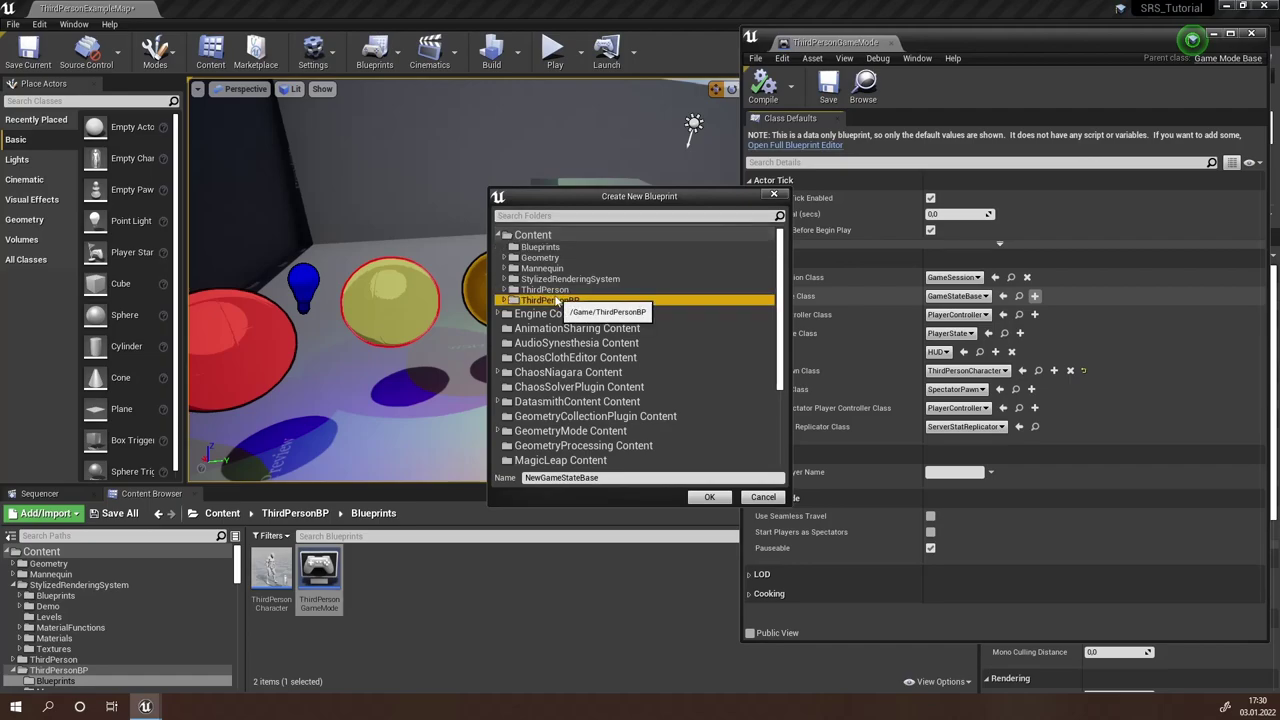
double_click(553, 300)
left_click(546, 311)
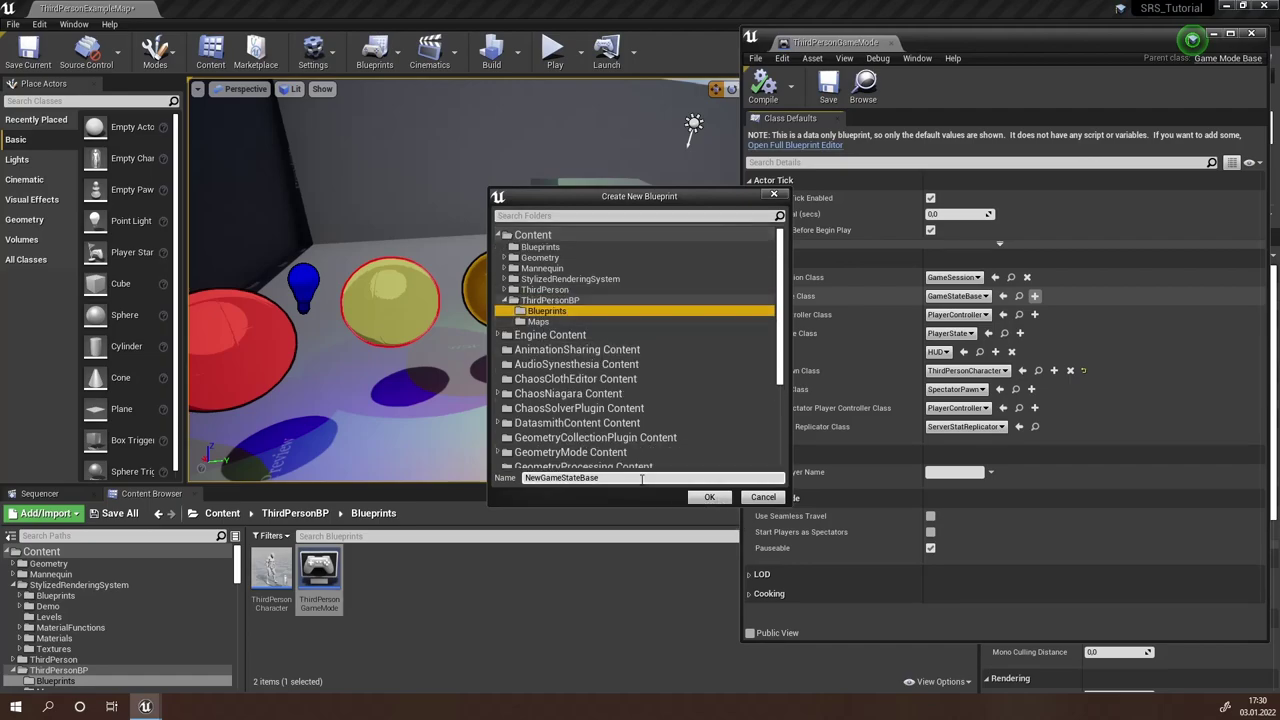
left_click_drag(642, 479, 456, 484)
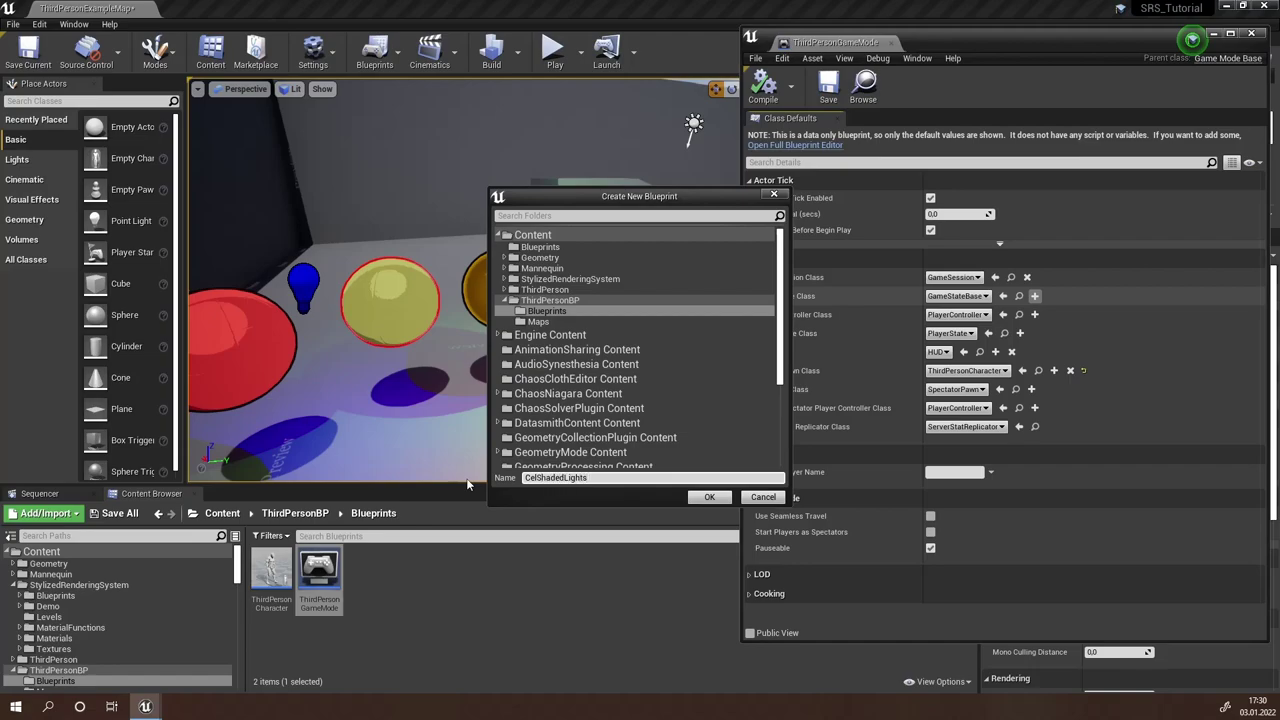
type("CelShadedLightsGameState")
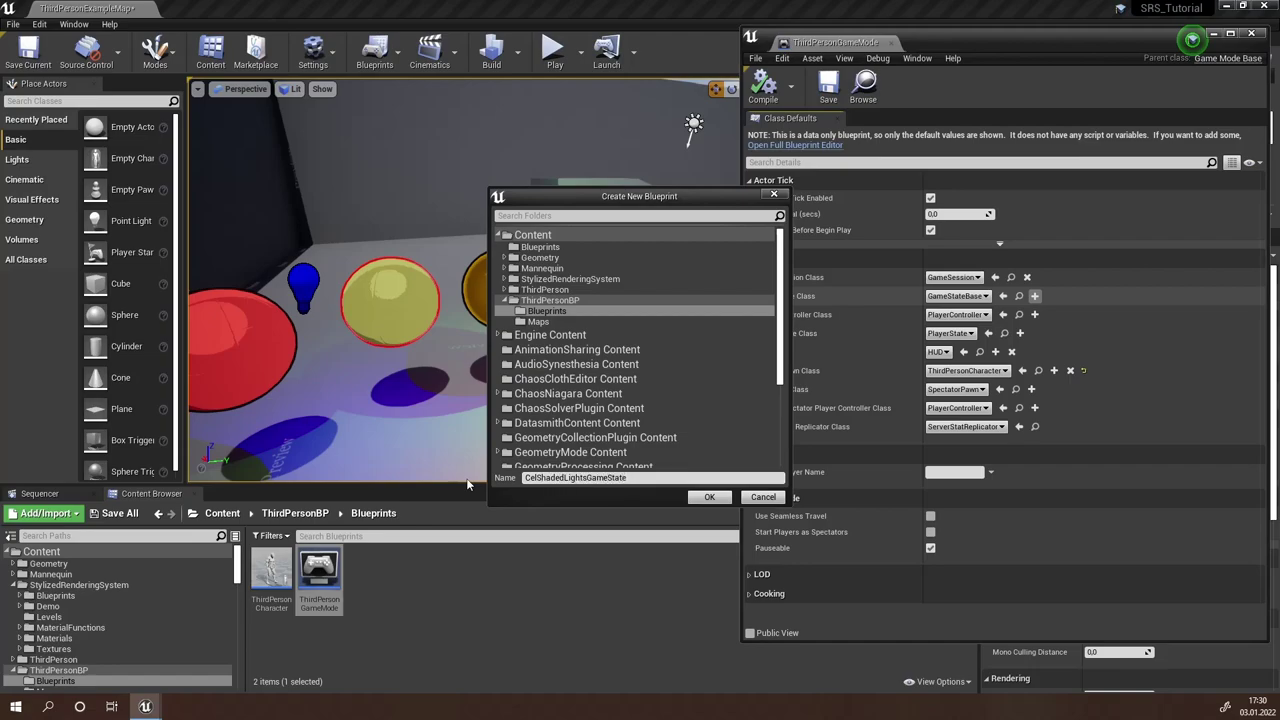
left_click(702, 497)
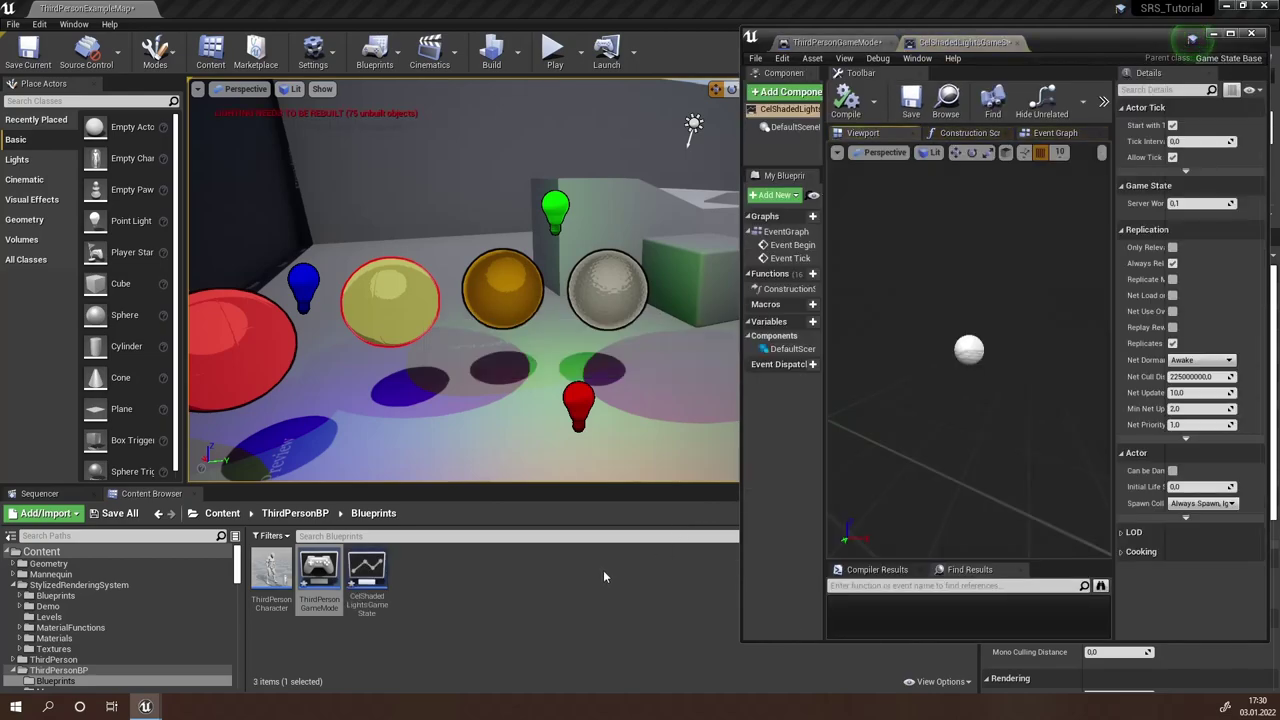
left_click_drag(955, 42, 420, 7)
left_click(1252, 34)
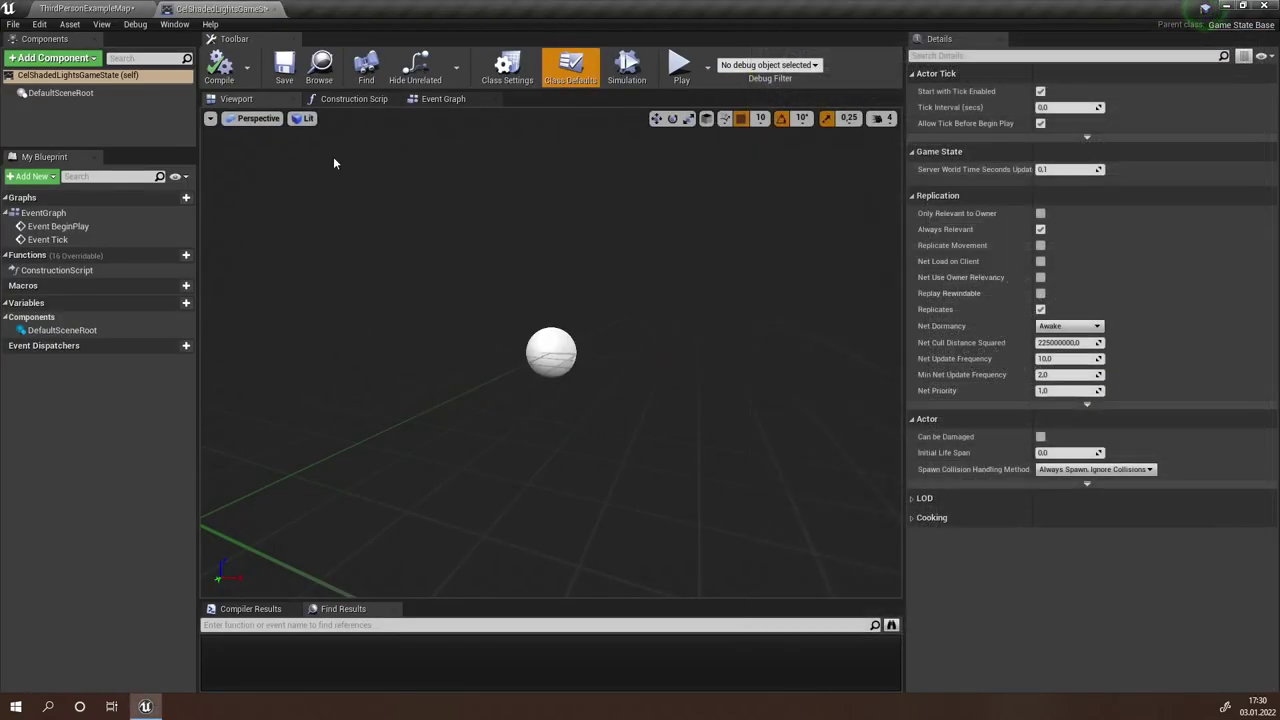
Step: Add BP_CelShadedLightColorManager from the StylizedRenderingSystem Blueprints folder as a component of CelShadedLightsGameState
left_click(53, 57)
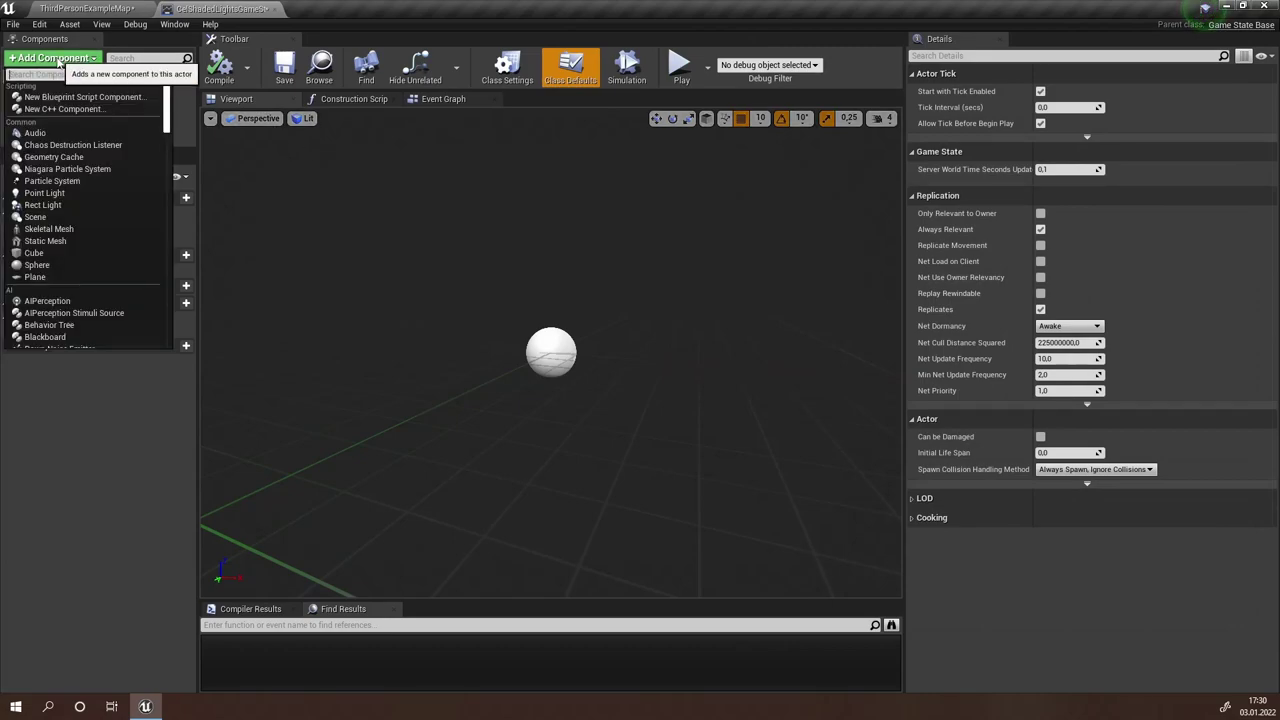
left_click(93, 8)
left_click(55, 595)
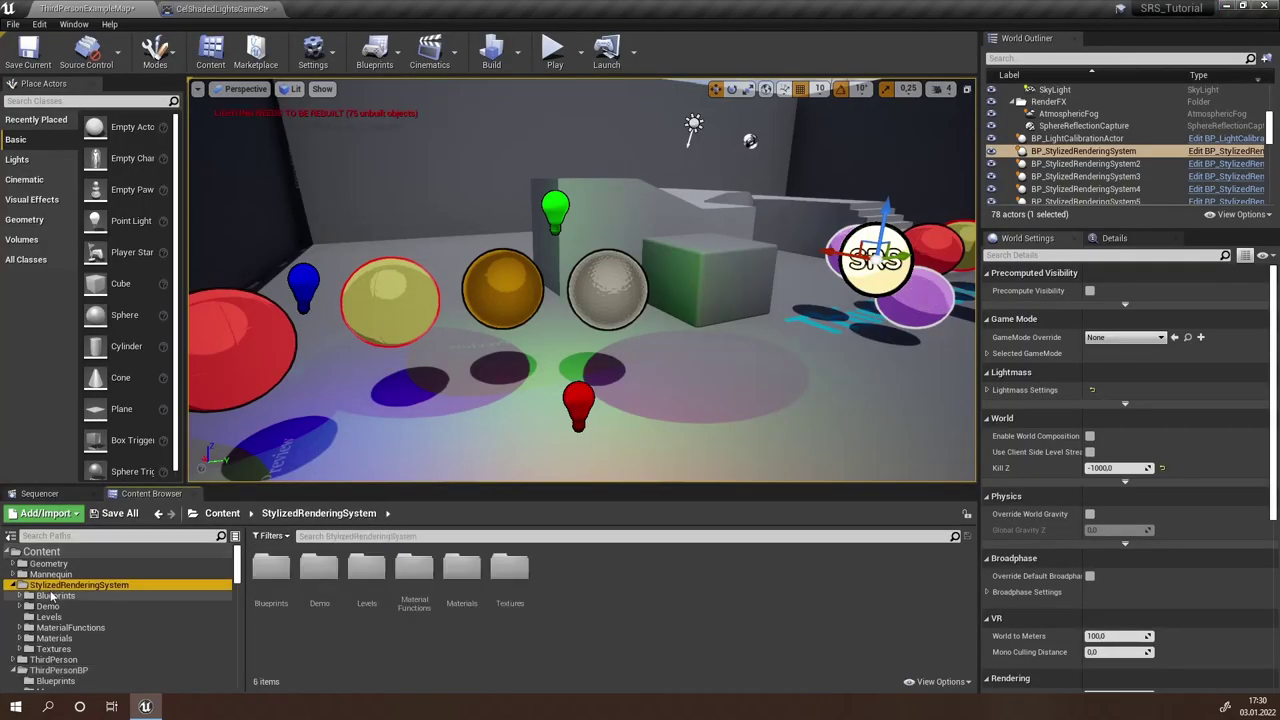
left_click_drag(320, 576, 83, 131)
left_click(85, 137)
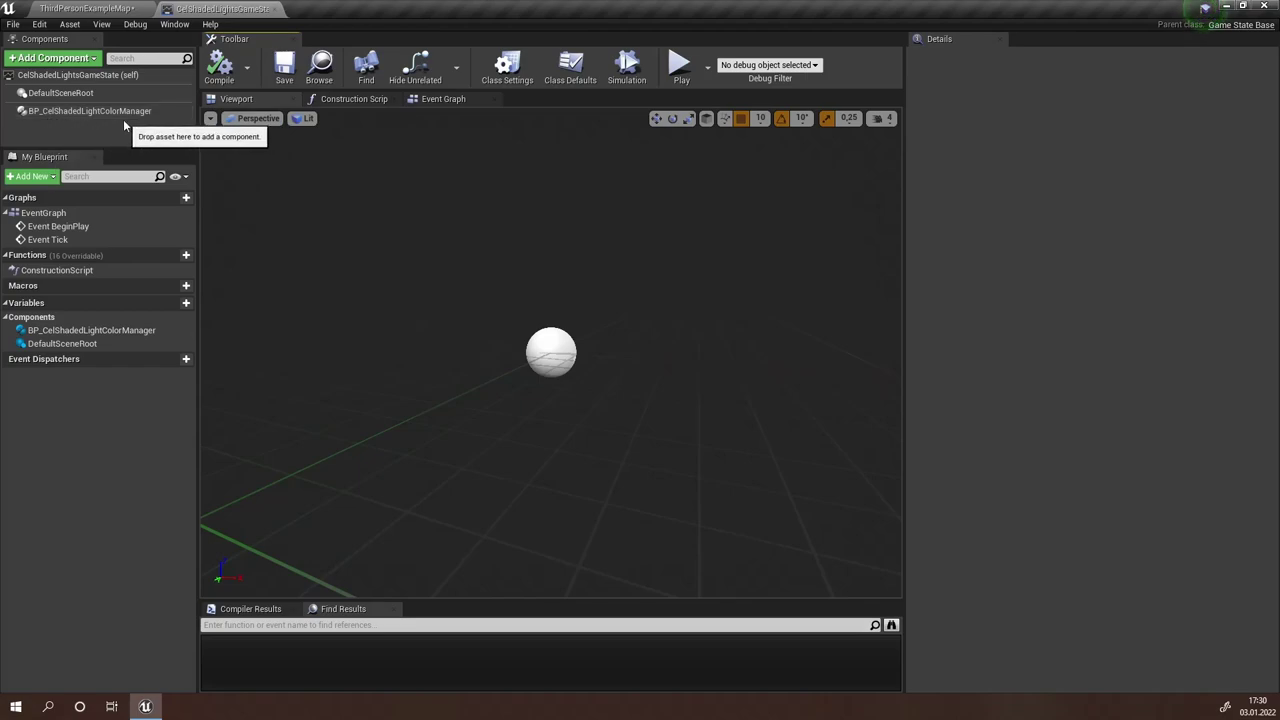
left_click(111, 12)
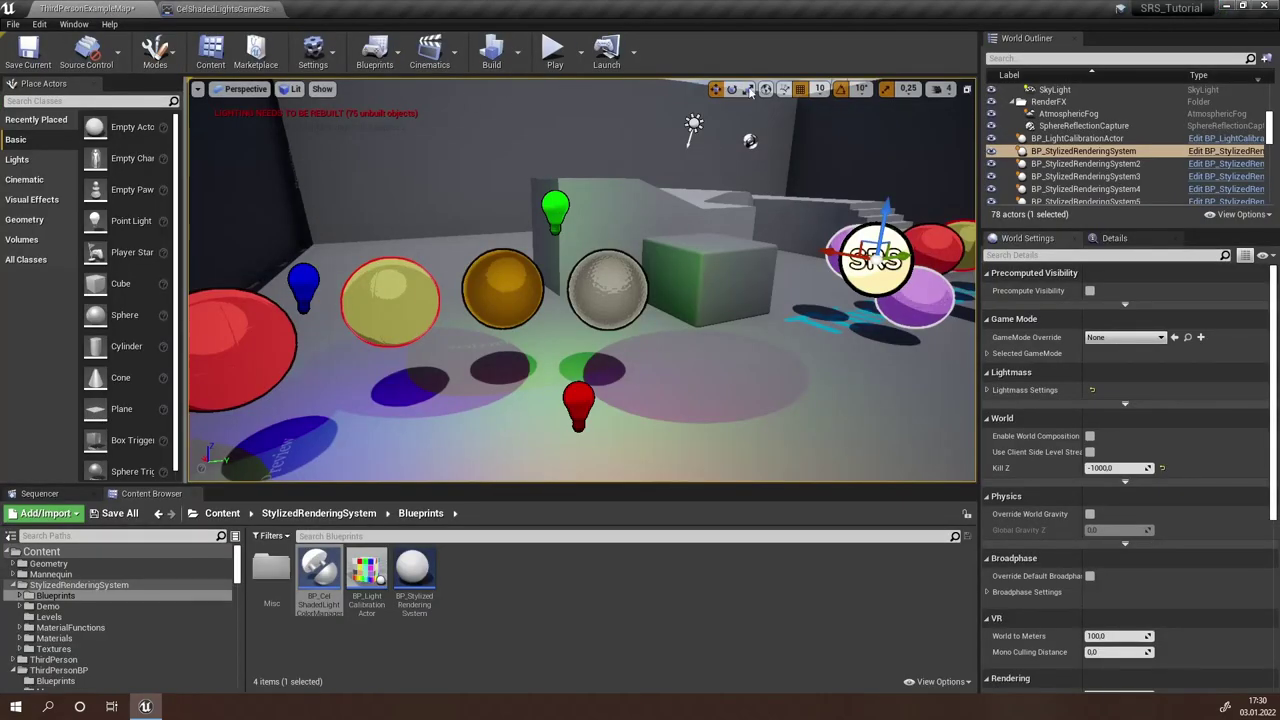
left_click(222, 9)
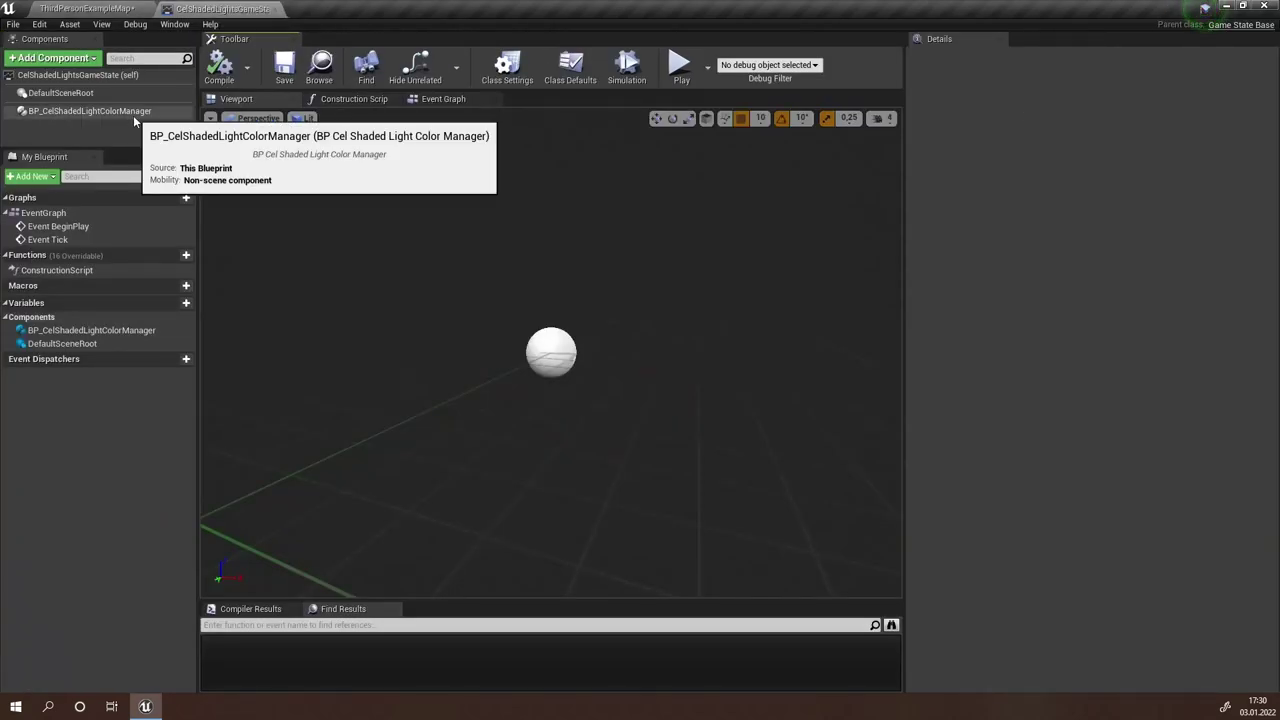
Step: Implement the interface that provides the Get Light Color Manager function in CelShadedLightsGameState
left_click(499, 80)
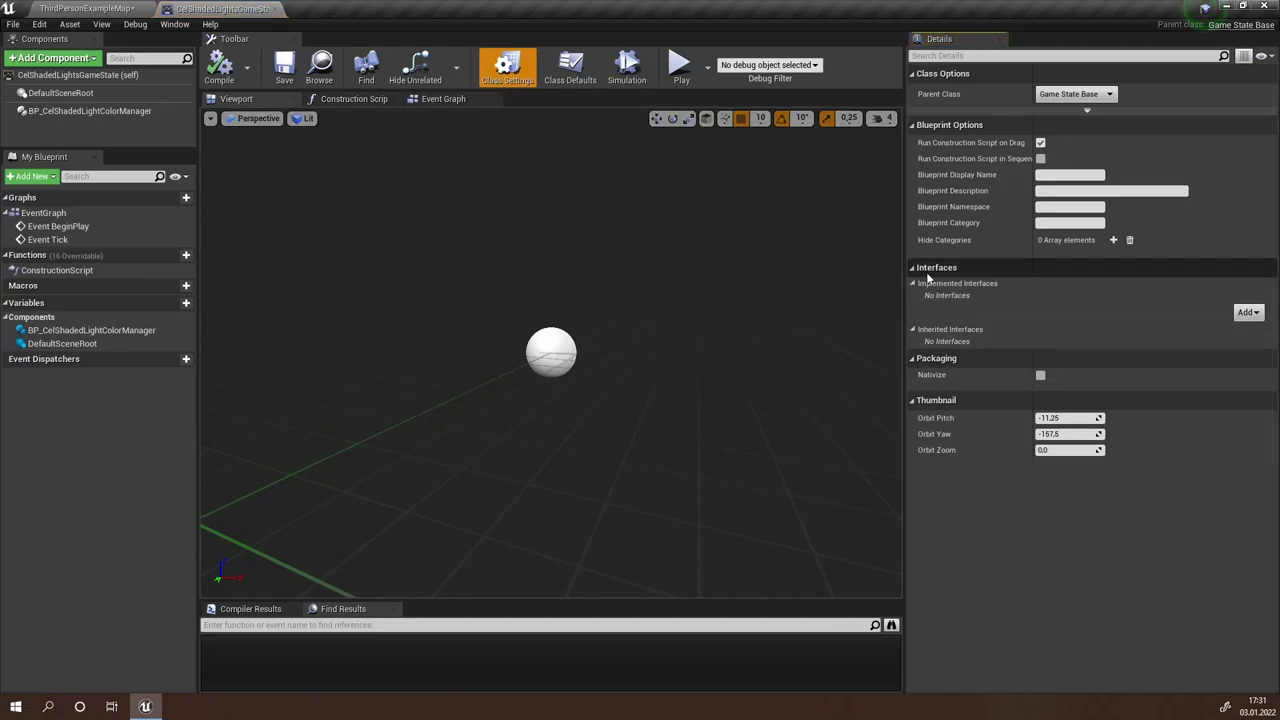
left_click(1246, 312)
left_click(1090, 449)
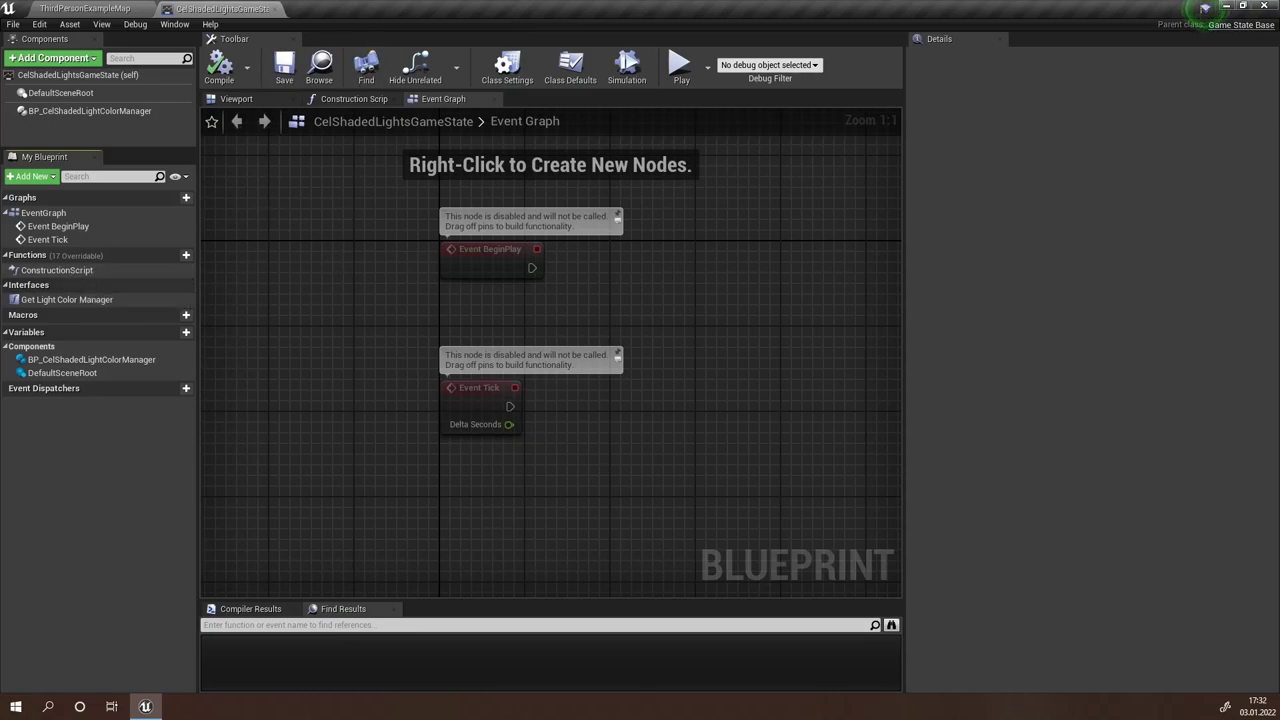
Step: Open the Get Light Color Manager function graph and move the Return Node farther from the entry node
double_click(52, 301)
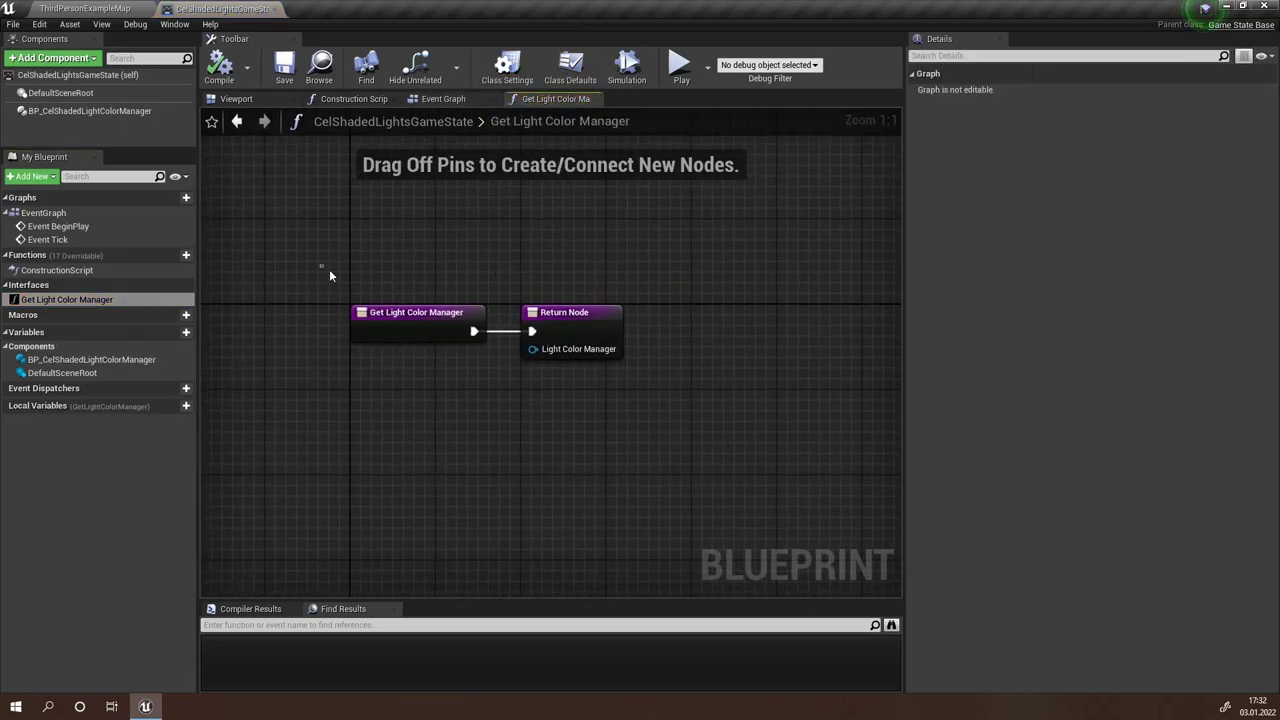
left_click_drag(330, 275, 622, 400)
left_click(536, 305)
left_click_drag(536, 305, 782, 304)
left_click(490, 205)
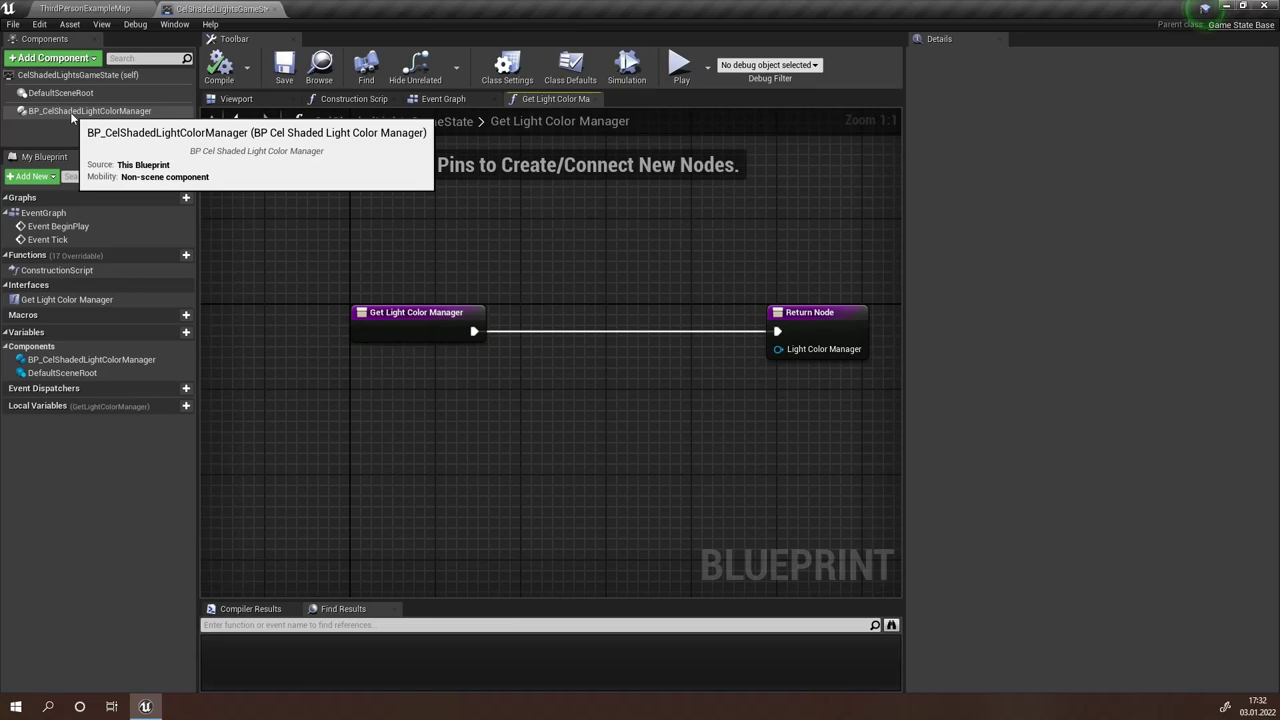
Step: Place a reference to the BP_CelShadedLightColorManager component in the graph and connect it to the Return Node's Light Color Manager input
left_click(108, 112)
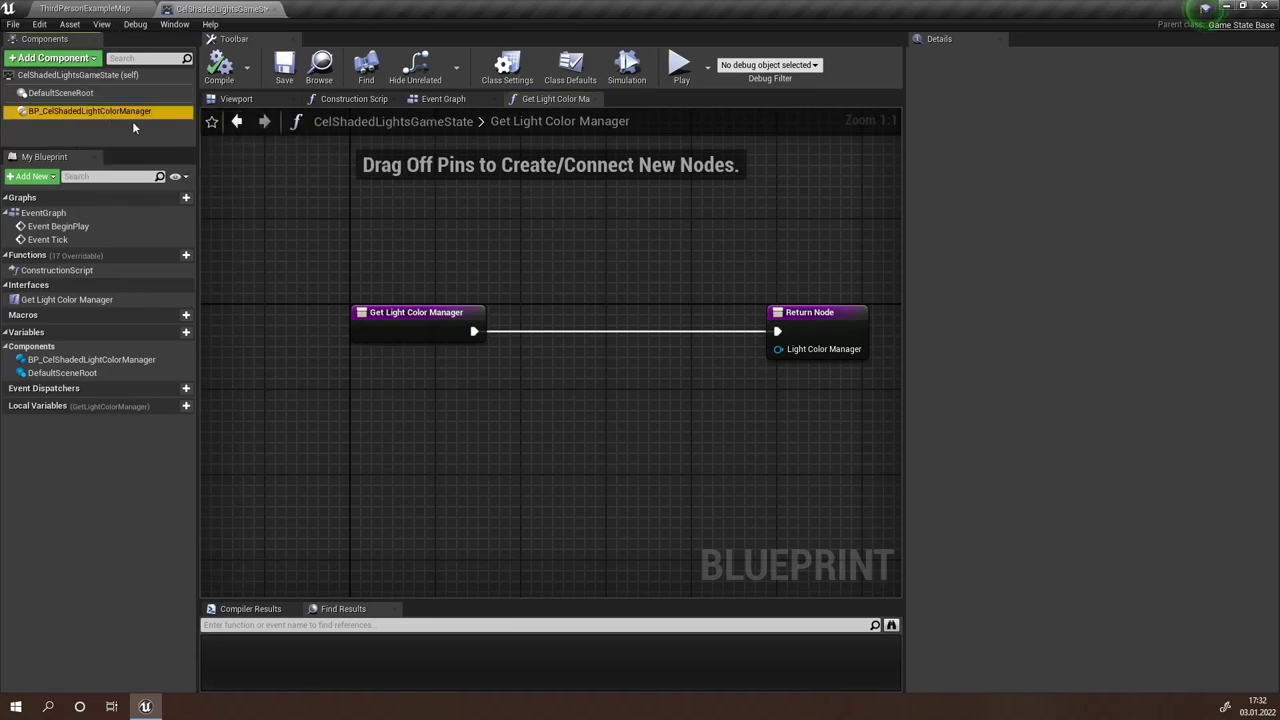
mouse_move(132, 121)
left_mouse_down()
mouse_move(801, 347)
mouse_move(647, 346)
mouse_move(500, 378)
left_mouse_up()
left_click(452, 404)
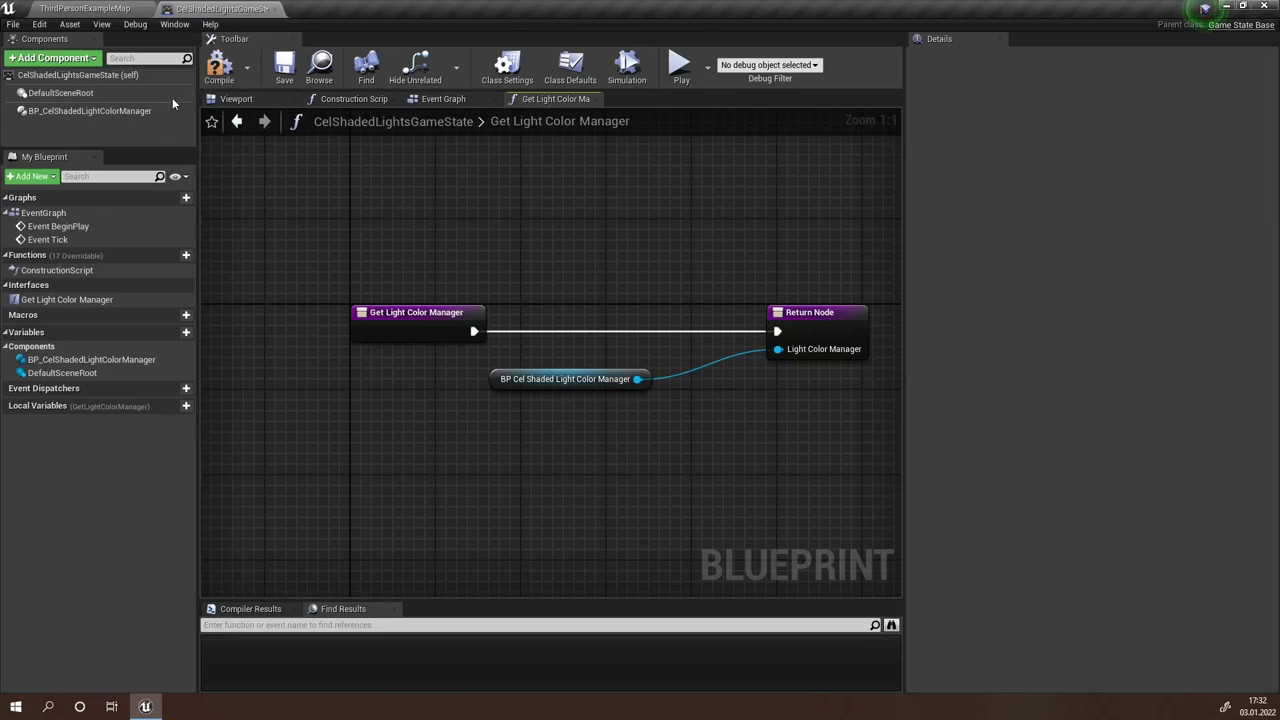